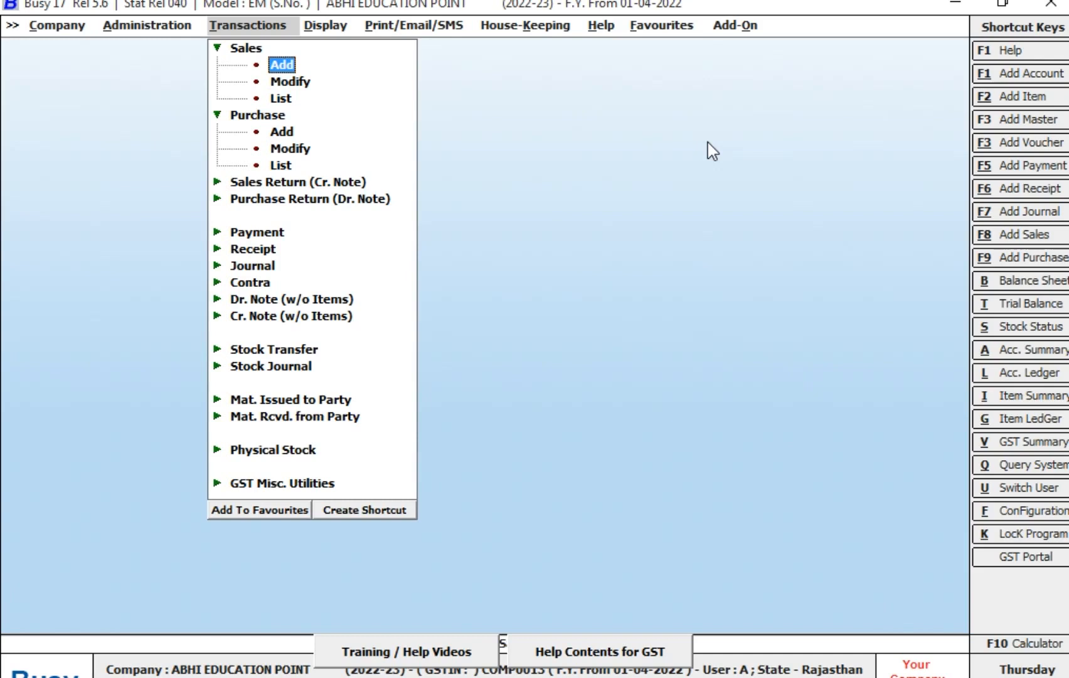
- Open the Inventory section of the Features / Options configuration
key(Left)
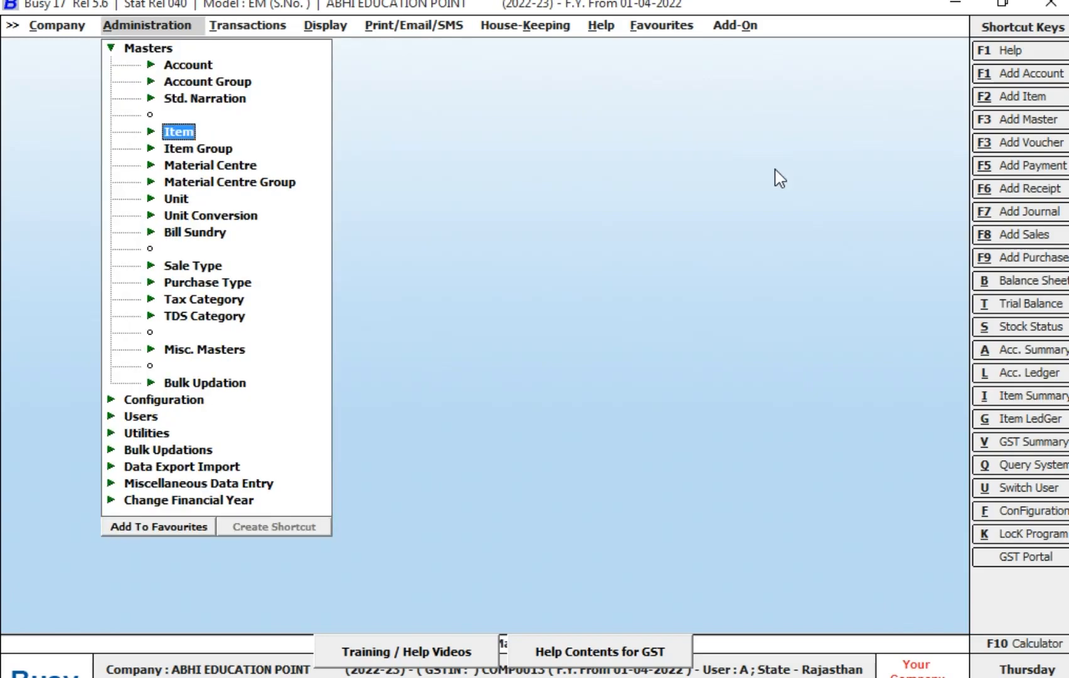
key(Escape)
key(Escape)
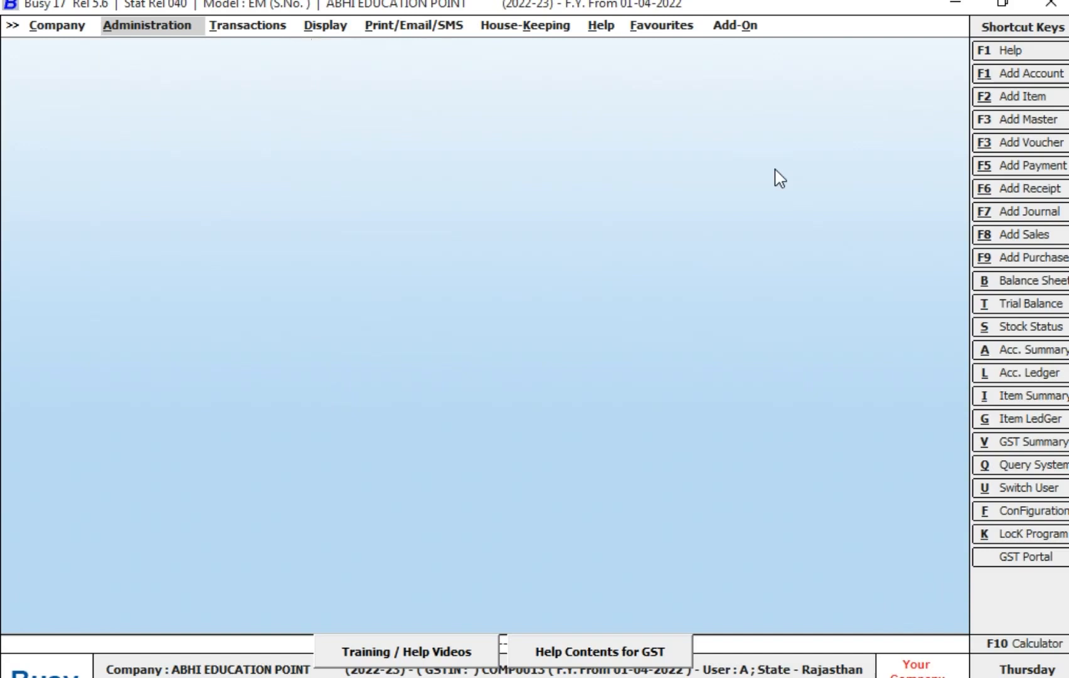
key(Return)
key(Down)
key(Return)
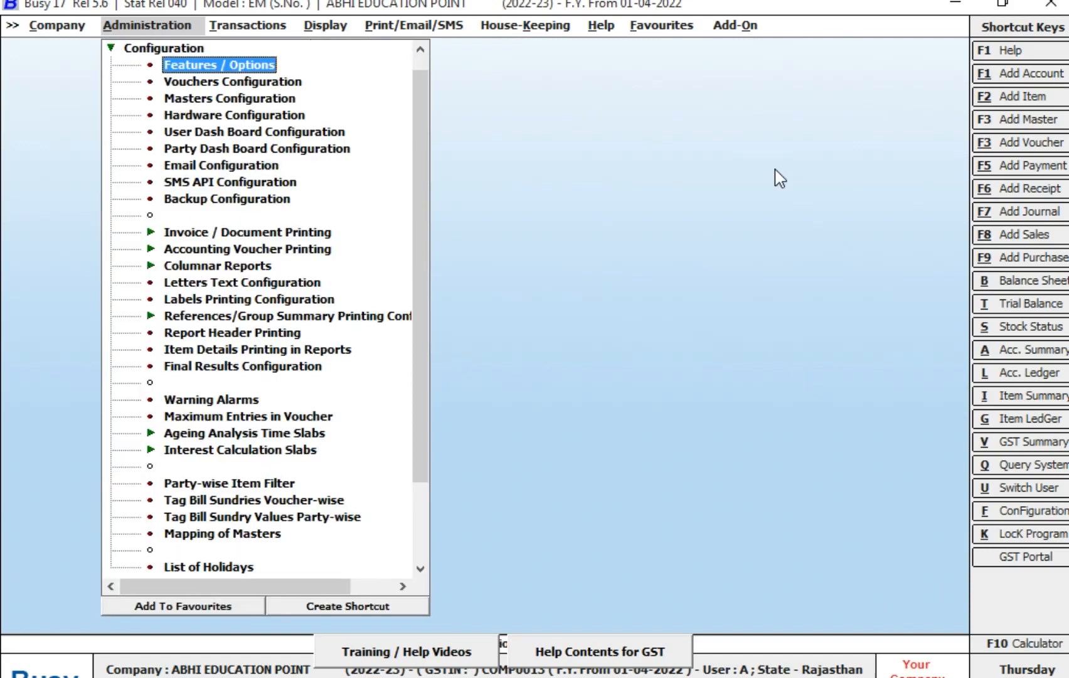
key(Return)
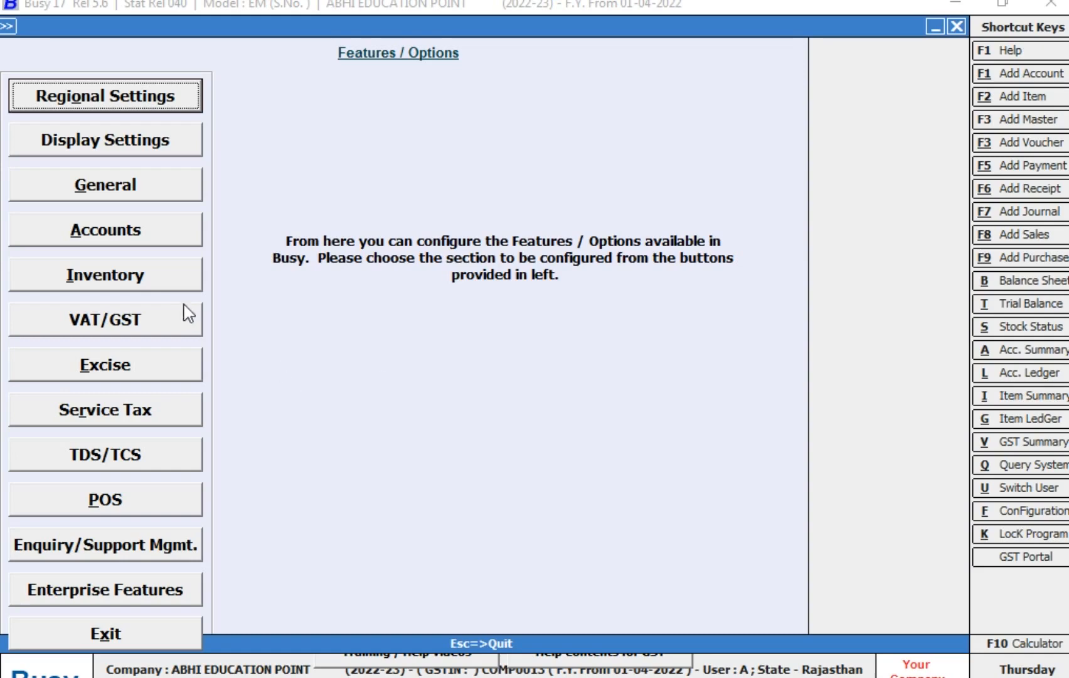
click(176, 288)
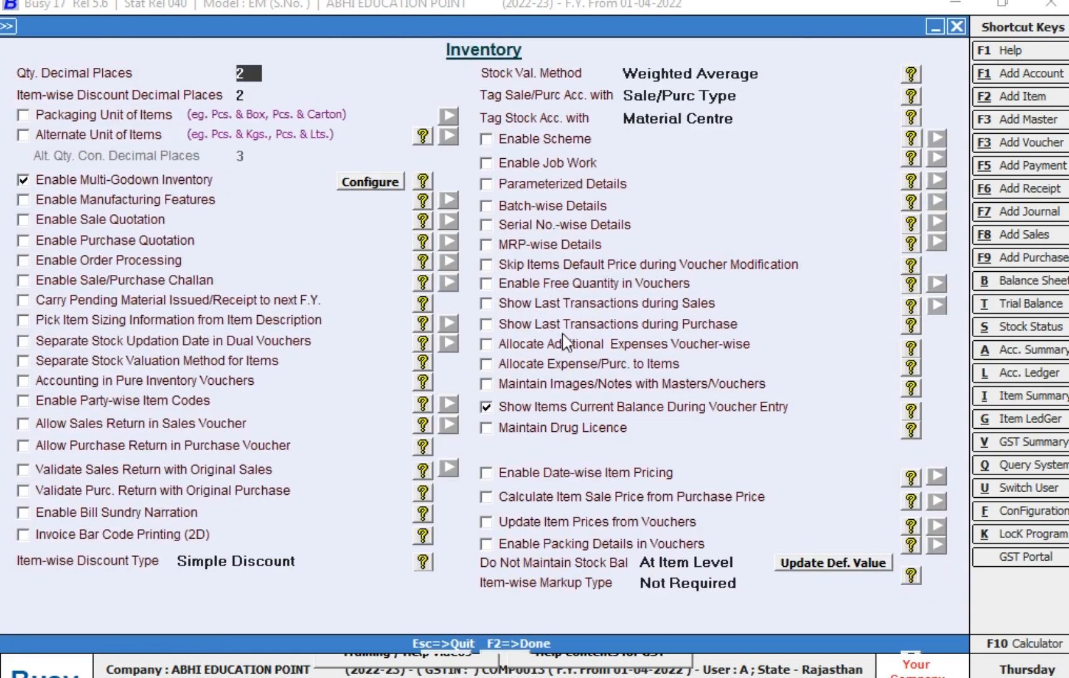
- Enable MRP-wise Details with Maintain Sales Price along with MRP, and save the inventory configuration
click(531, 251)
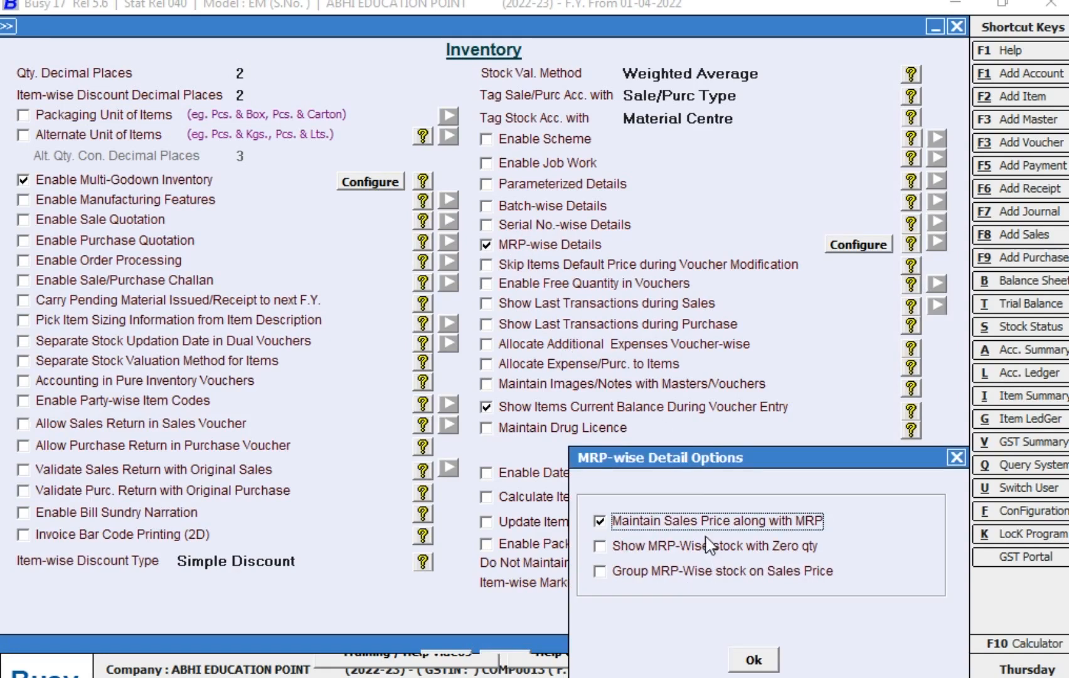
click(601, 521)
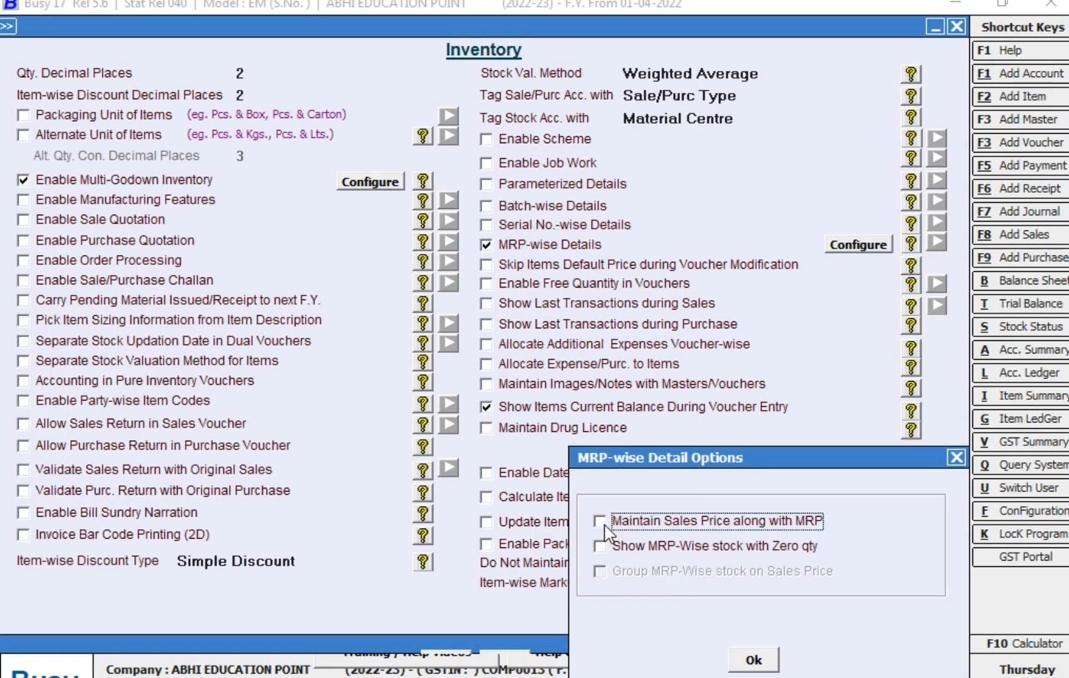
click(605, 525)
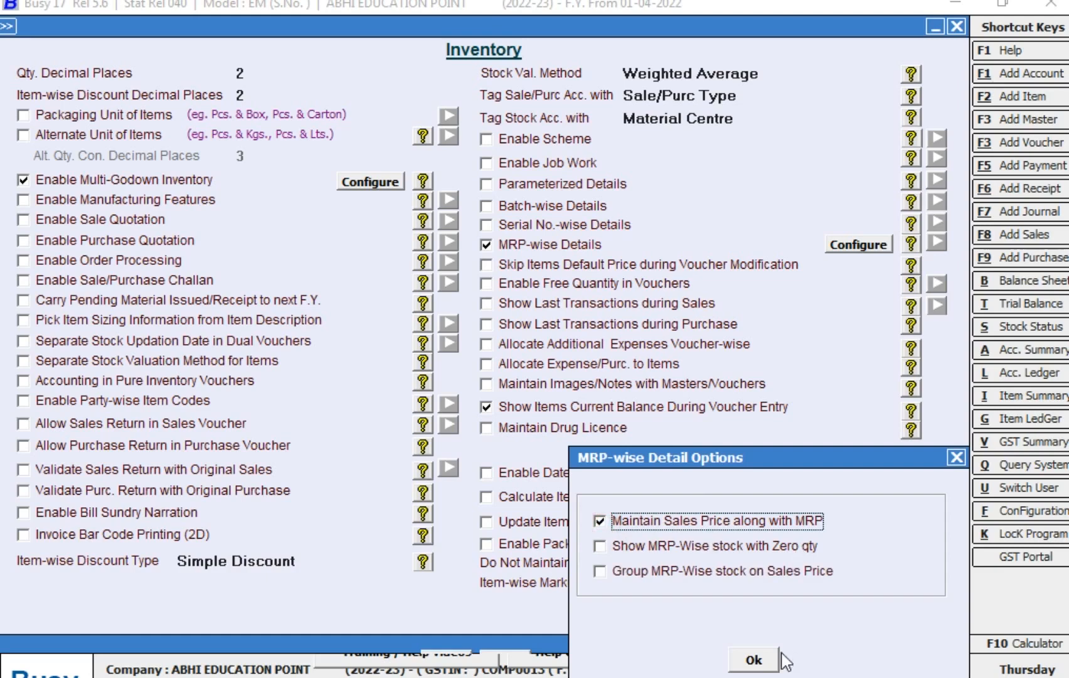
click(747, 663)
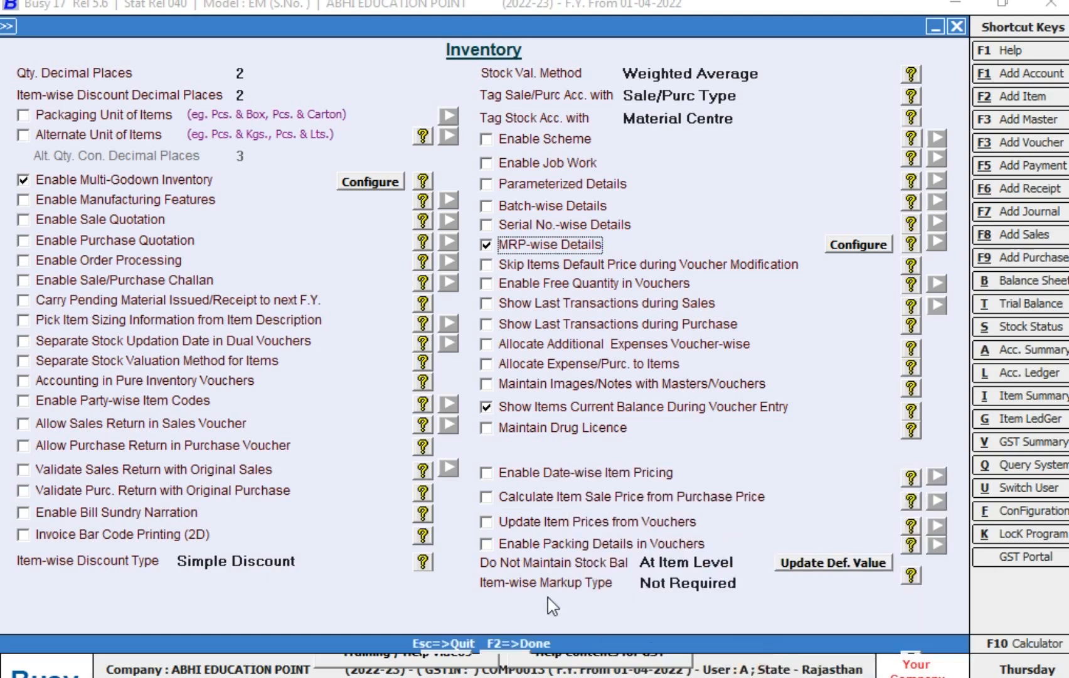
key(F2)
key(Return)
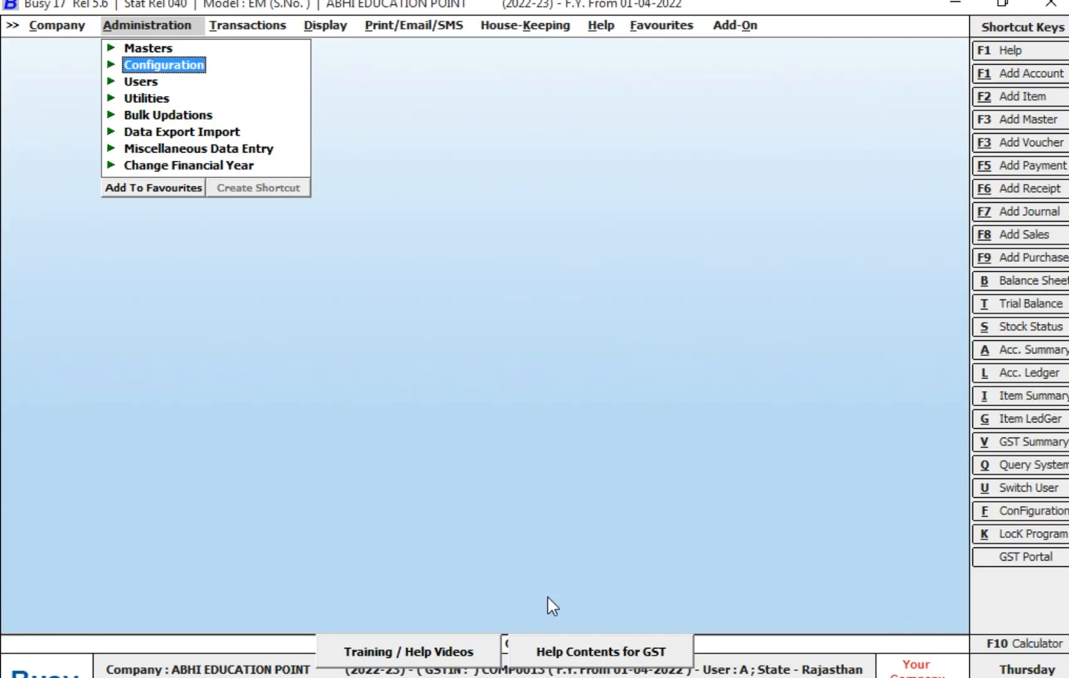
- Start a new item master with AATA 5 KG as name and print name, without an alias
key(Left)
key(Right)
key(Up)
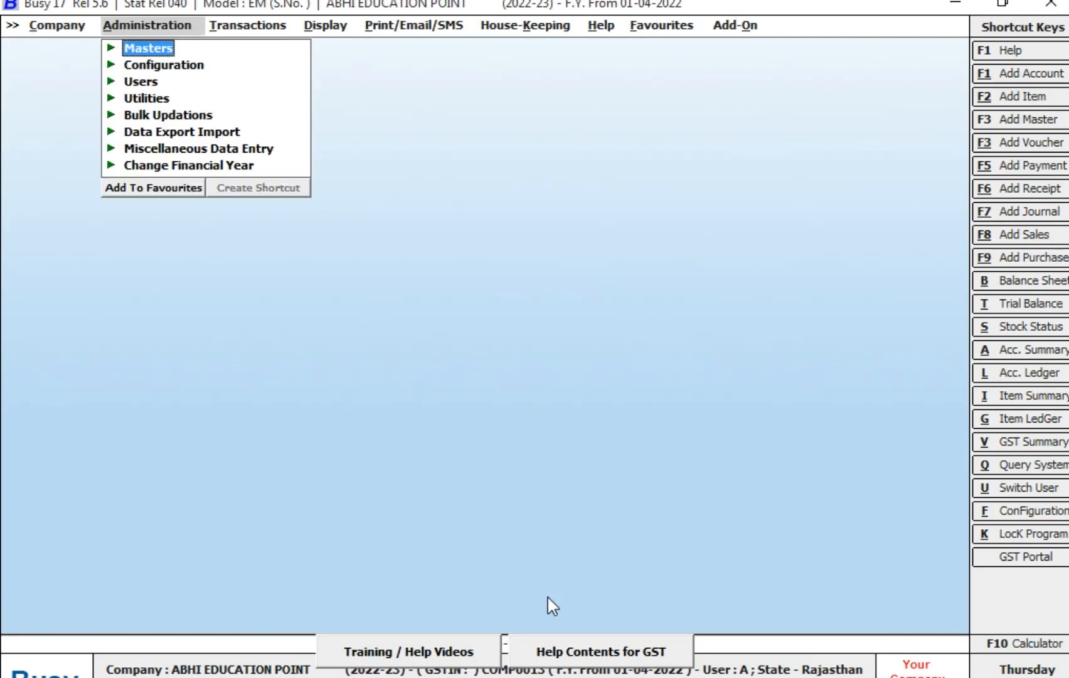
key(Return)
key(Down)
key(Down)
key(Down)
key(Return)
key(Return)
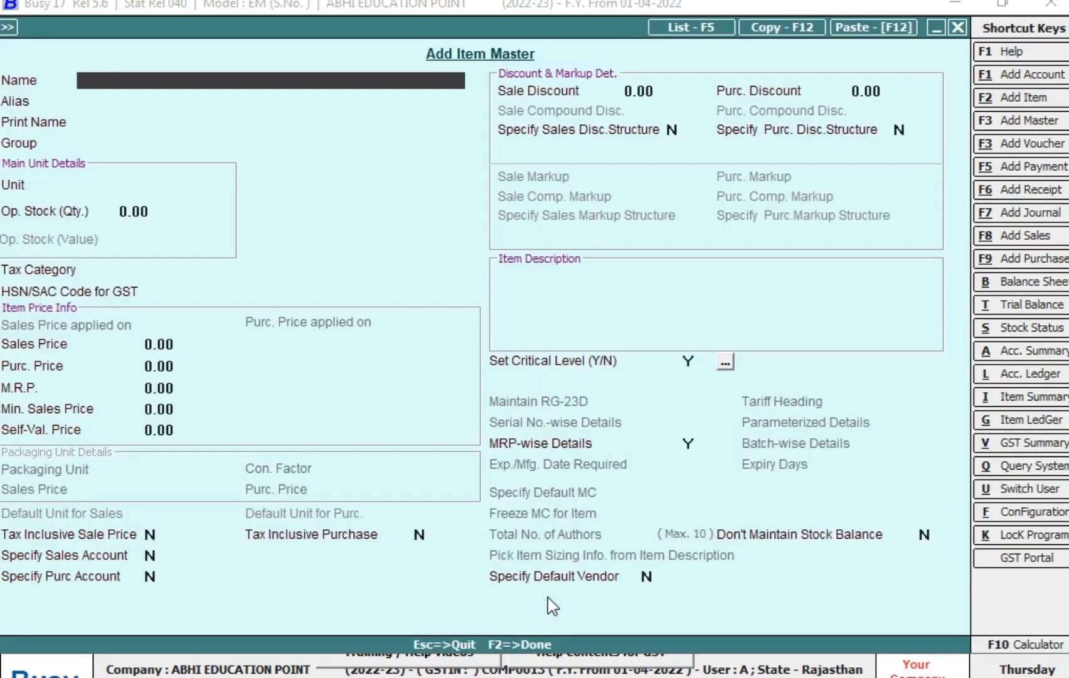
text(AATA 5 KG)
key(Return)
- Assign the item to the General group with BAG as its main unit, without opening stock
key(Return)
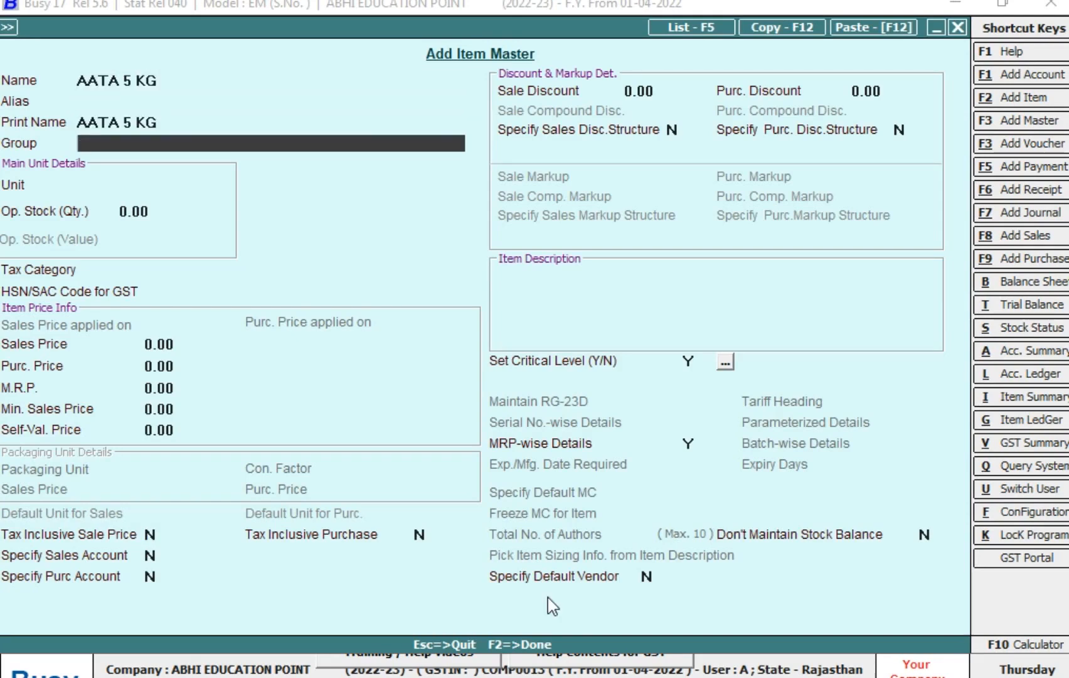
text(G)
key(Return)
text(B)
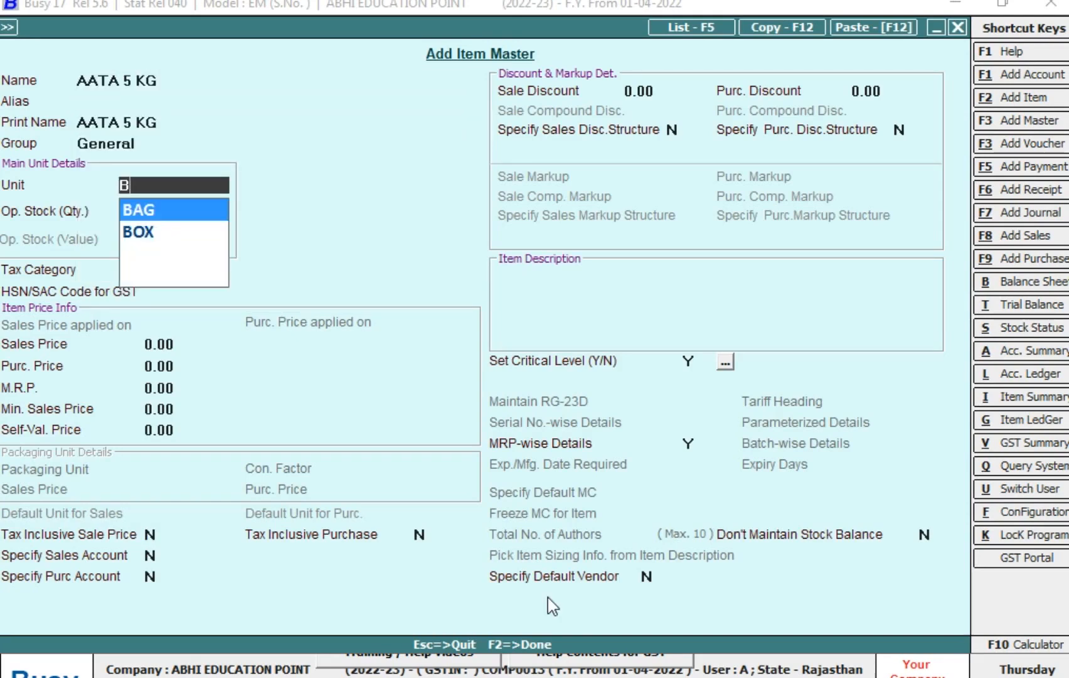
key(Return)
- Set the item's tax category to GST 5% and save it with MRP-wise Details at Y and no HSN/SAC code
key(Return)
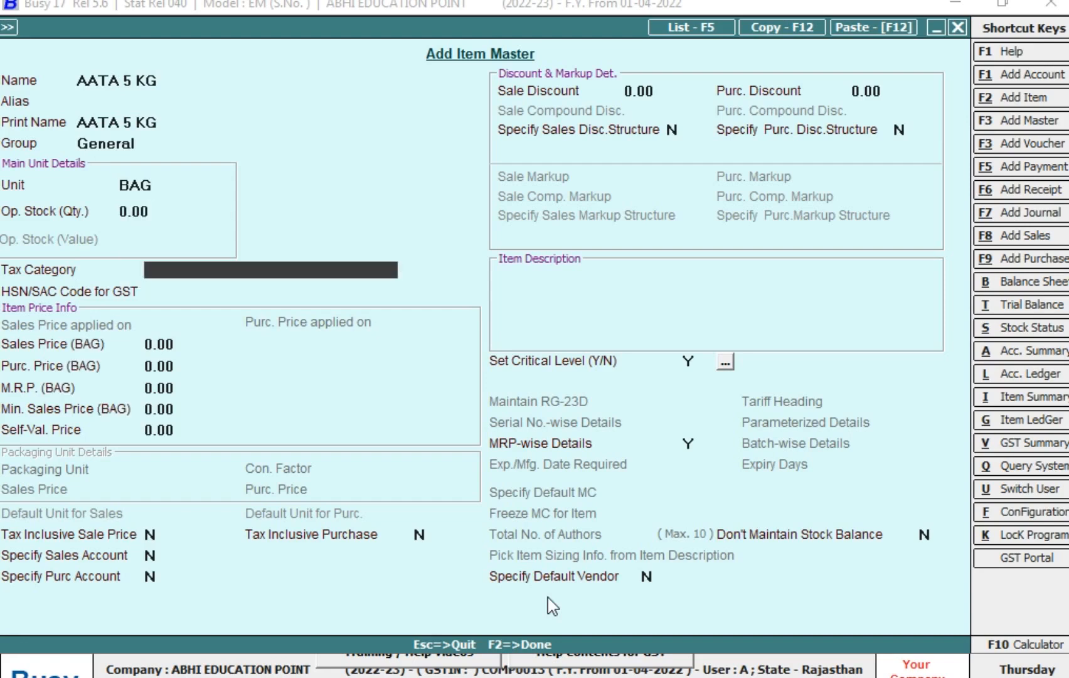
text(G)
key(Down)
key(Down)
key(Down)
key(Return)
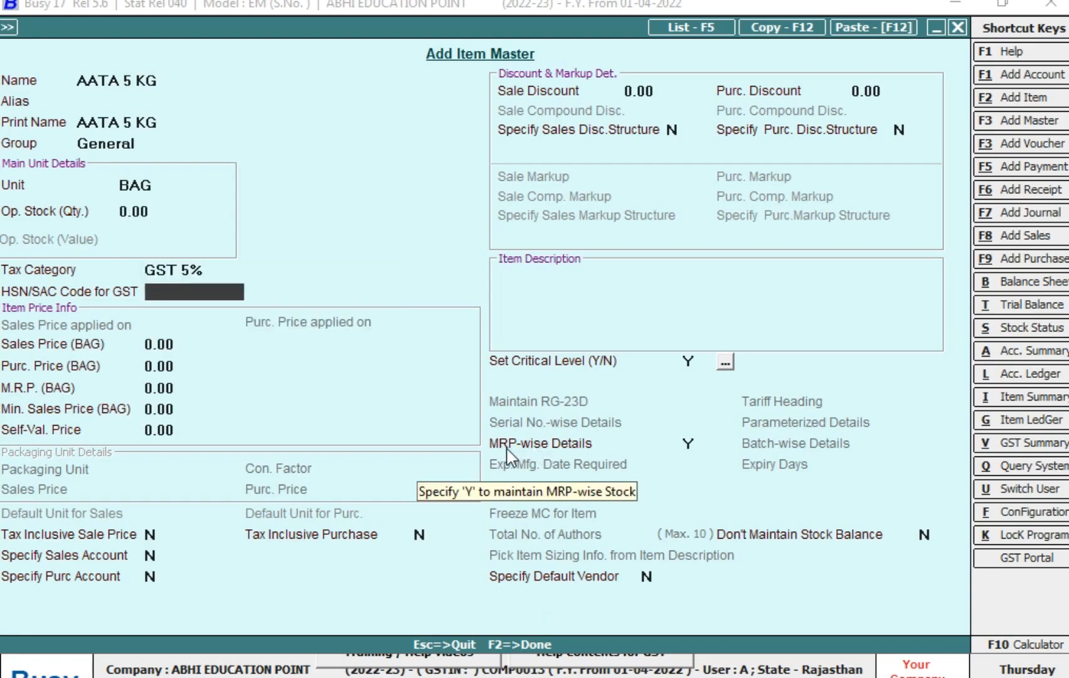
click(682, 442)
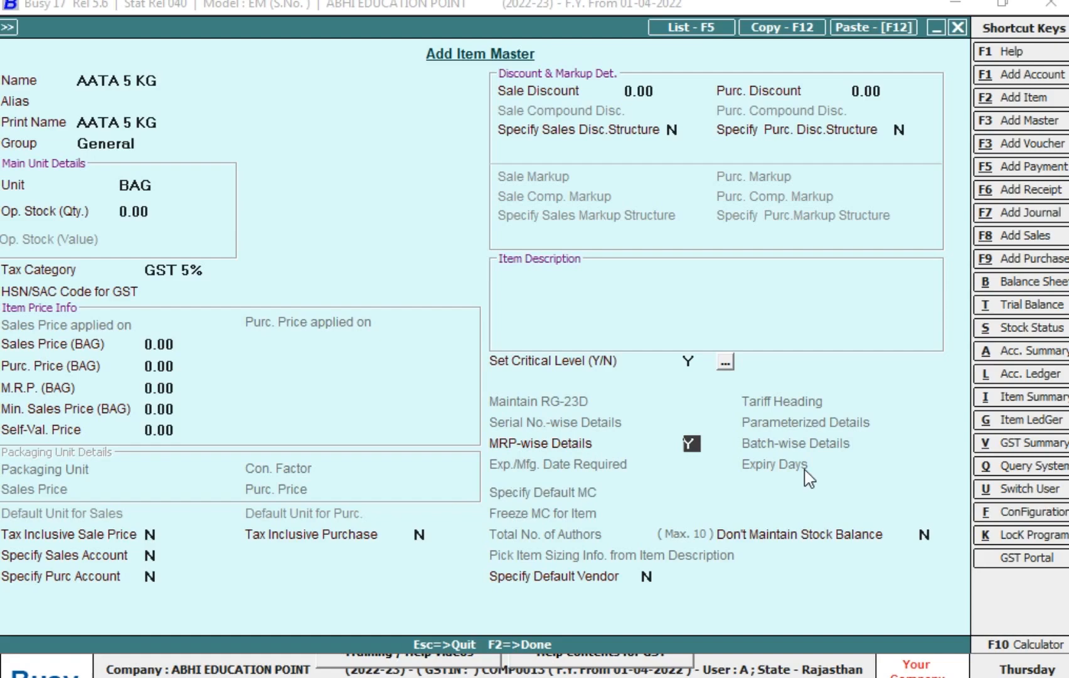
key(F2)
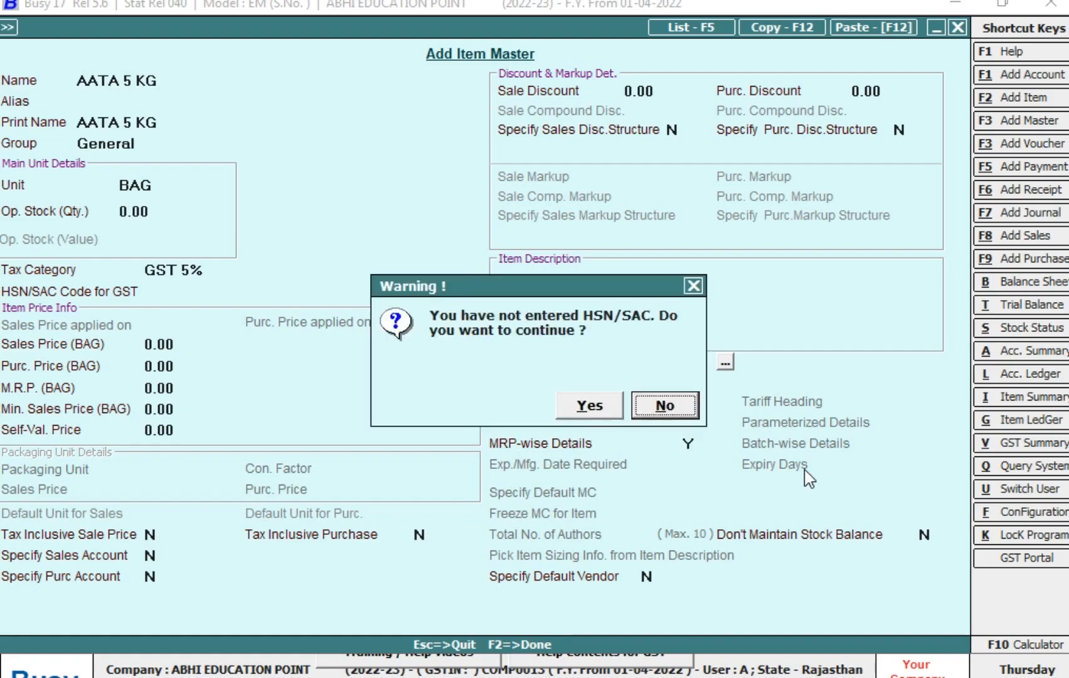
key(y)
key(y)
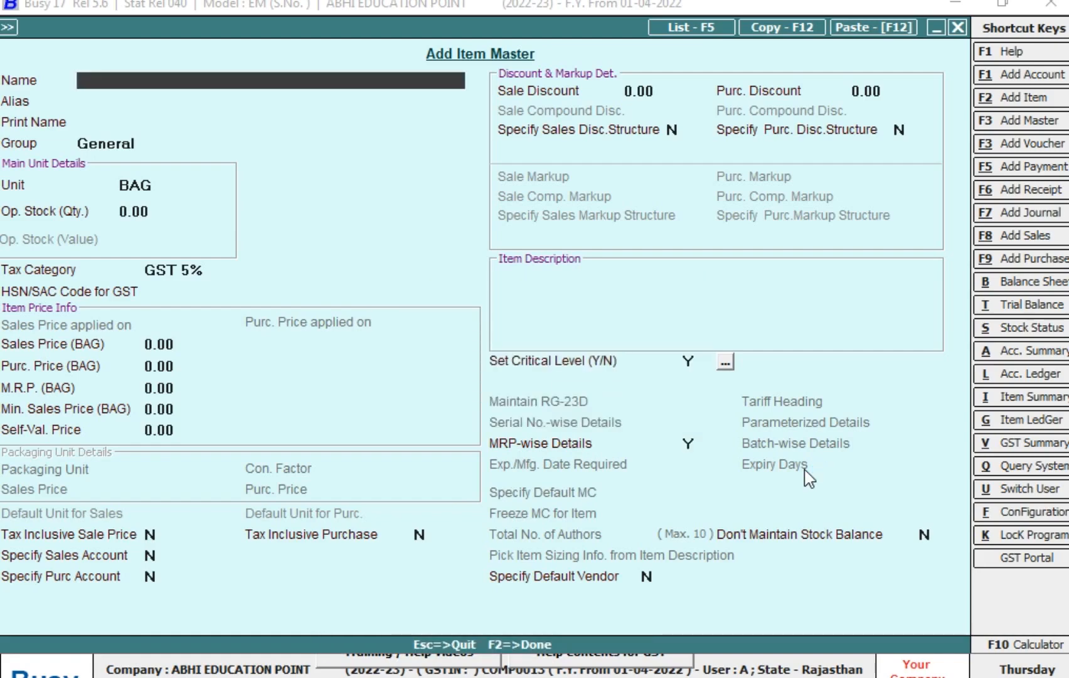
- Start a new purchase voucher in the Main series dated 20-04-2022 with voucher number 8
key(Escape)
key(Right)
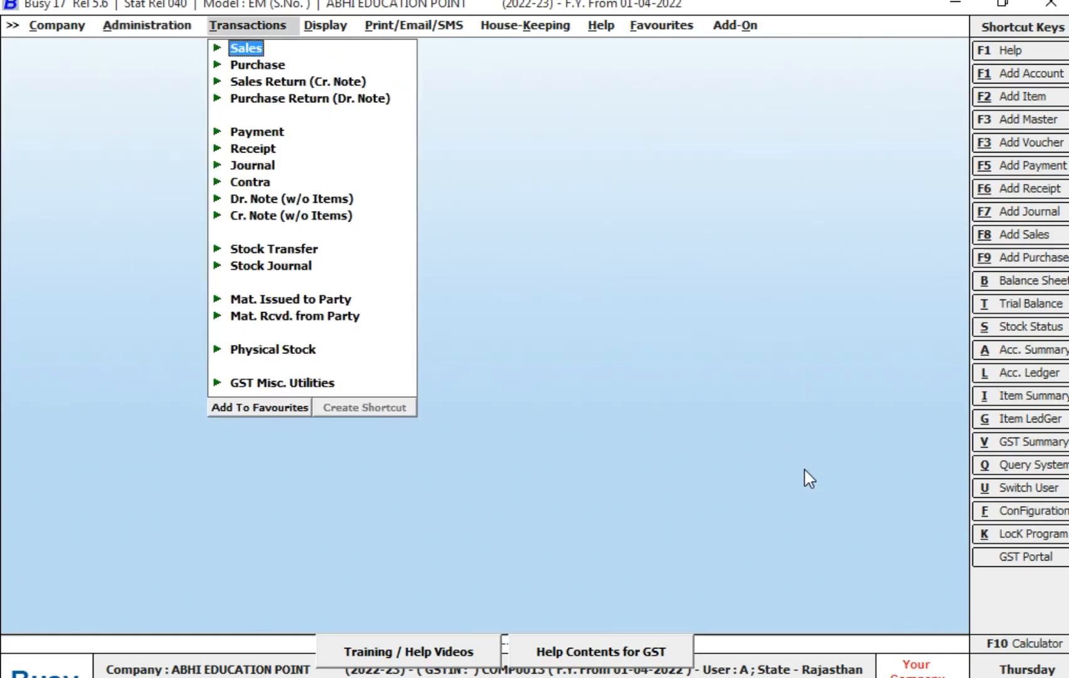
key(Left)
key(Right)
key(Down)
key(Return)
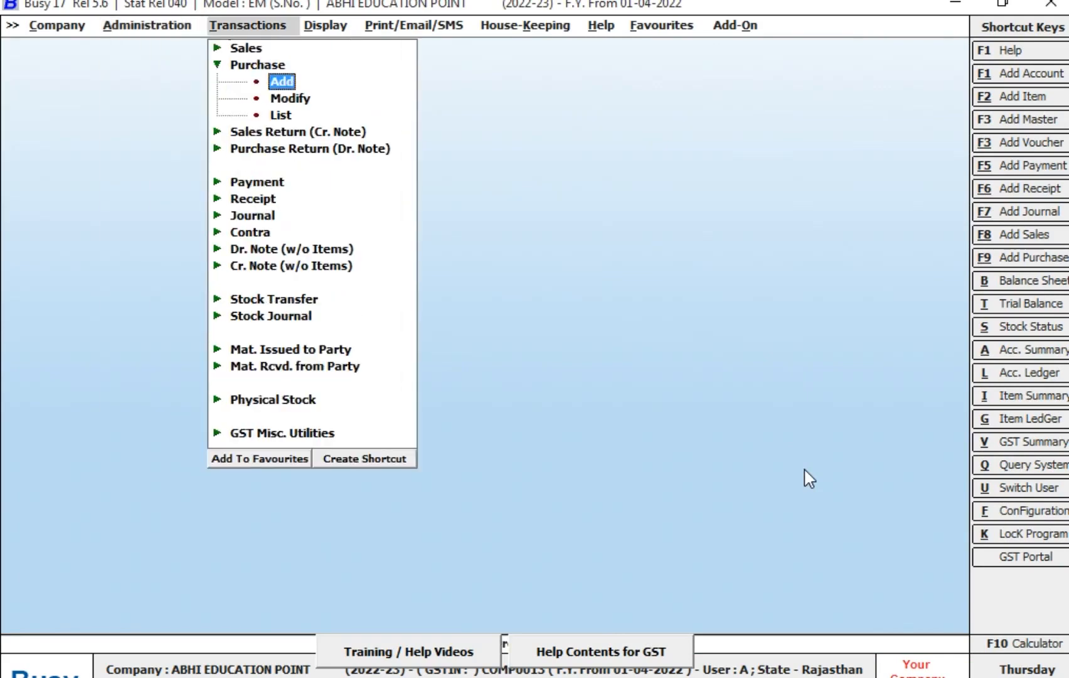
key(Return)
key(Return)
text(20-4)
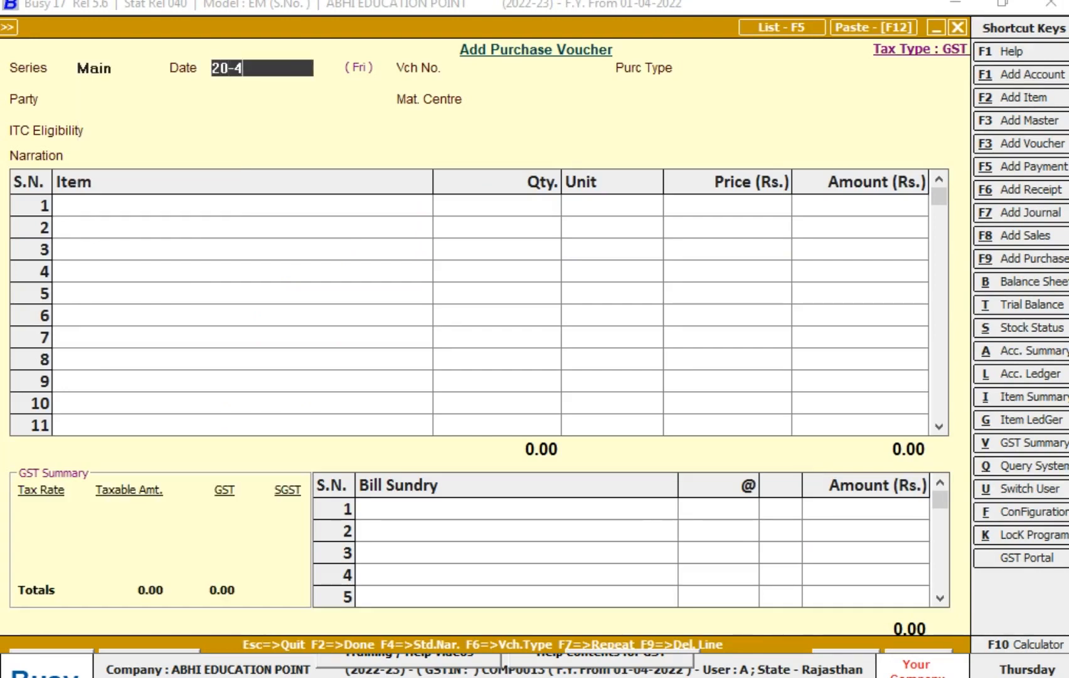
key(Return)
text(8)
- Set the voucher's purchase type to L/GST-MultiRate
key(Return)
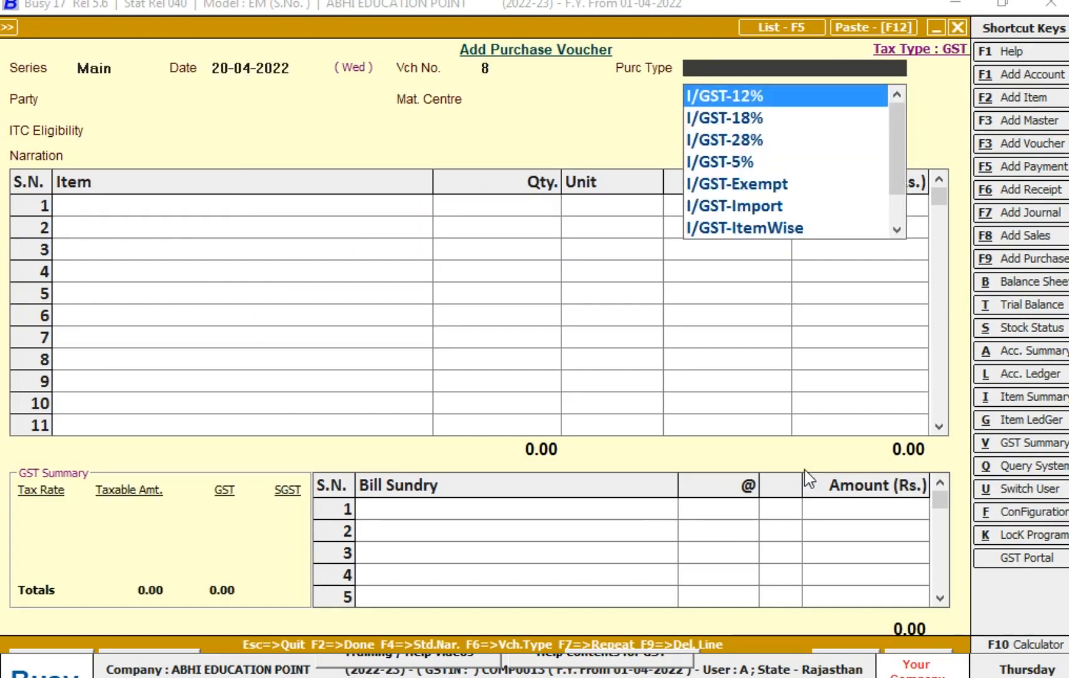
text(L)
key(Down)
key(Down)
key(Down)
key(Down)
key(Down)
key(Down)
key(Return)
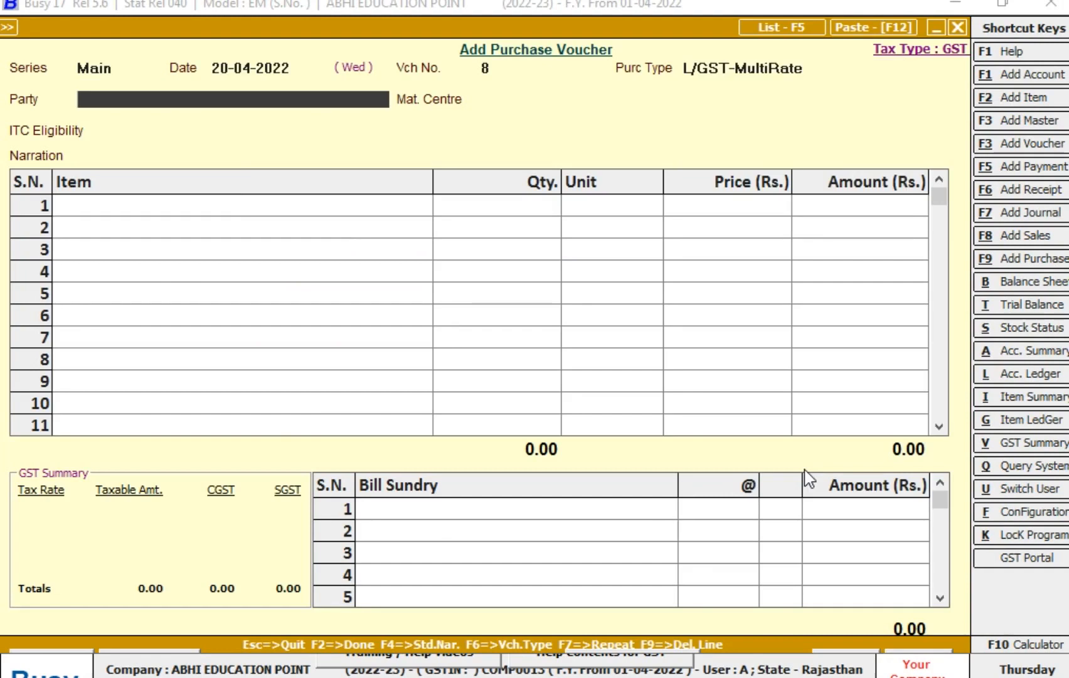
- Clear the voucher's purchase type and select L/GST-MultiRate again
key(Escape)
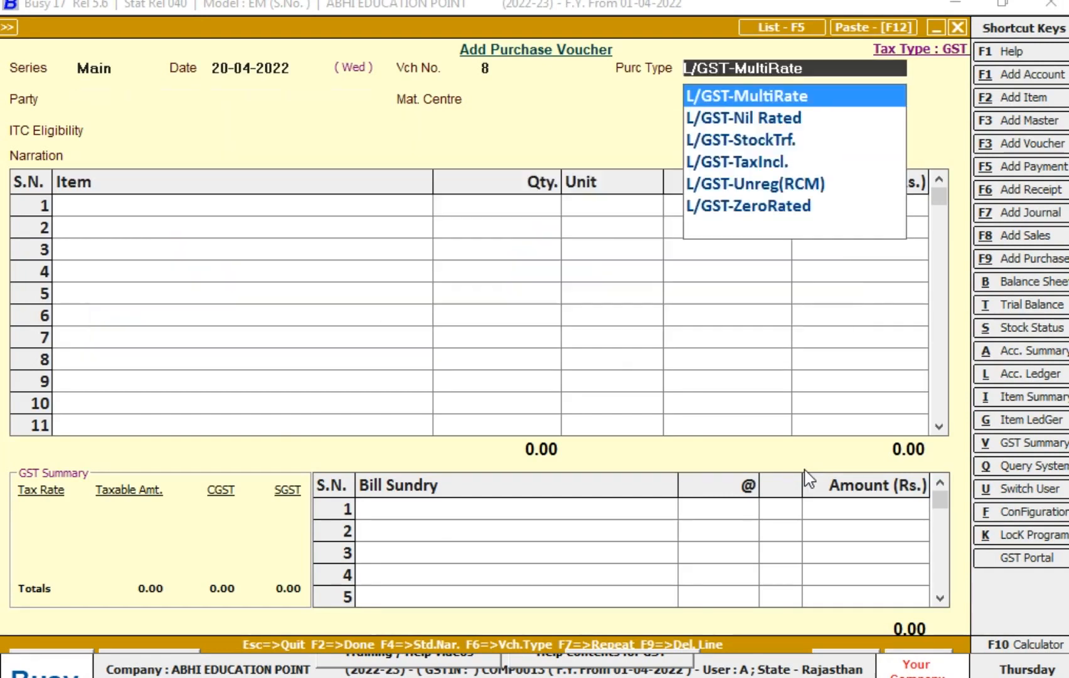
text(F)
key(BackSpace)
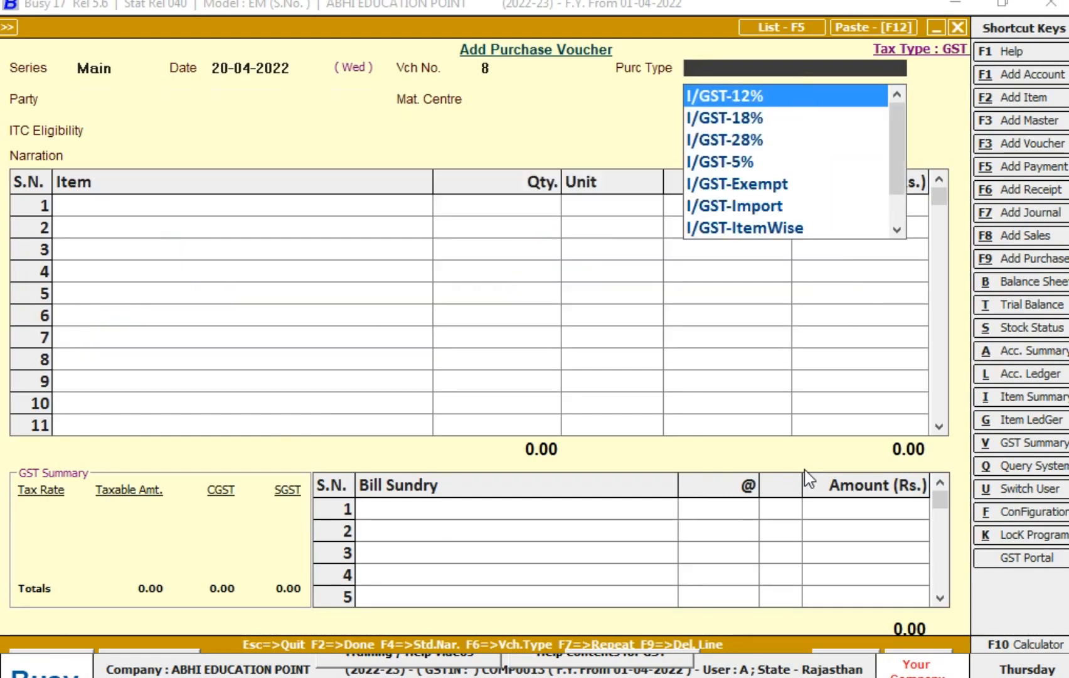
text(L)
key(Down)
key(Down)
key(Down)
key(Down)
key(Down)
key(Down)
key(Return)
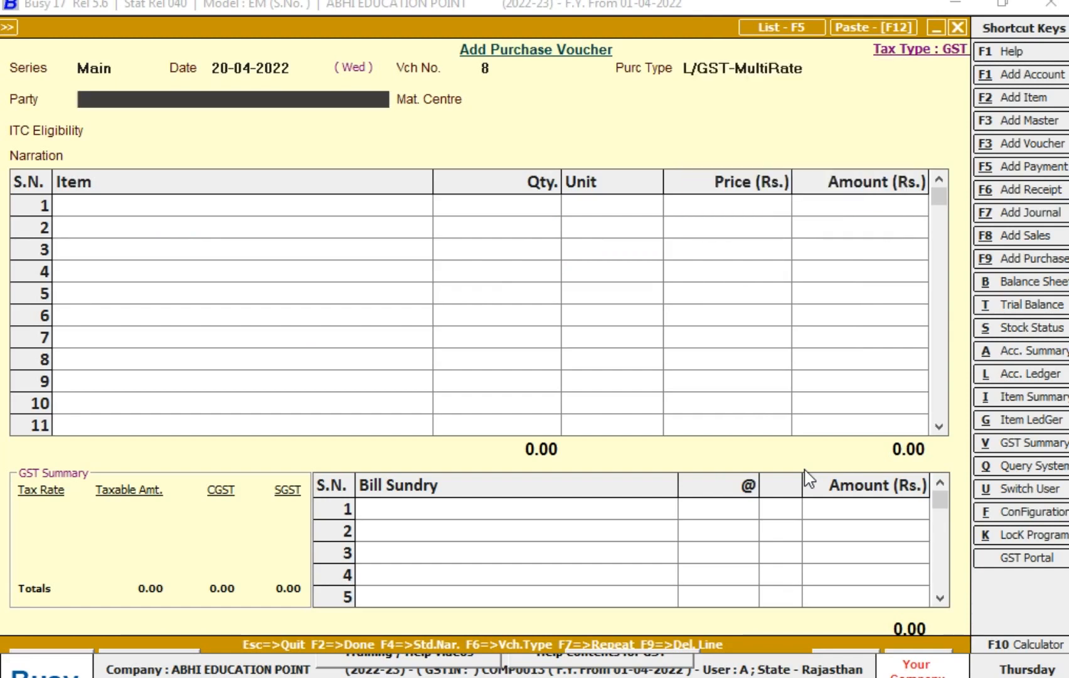
- Set the party to FLOUR MILL COMPANY, accepting Main Store as material centre and Input Goods/Services as ITC eligibility
text(FL)
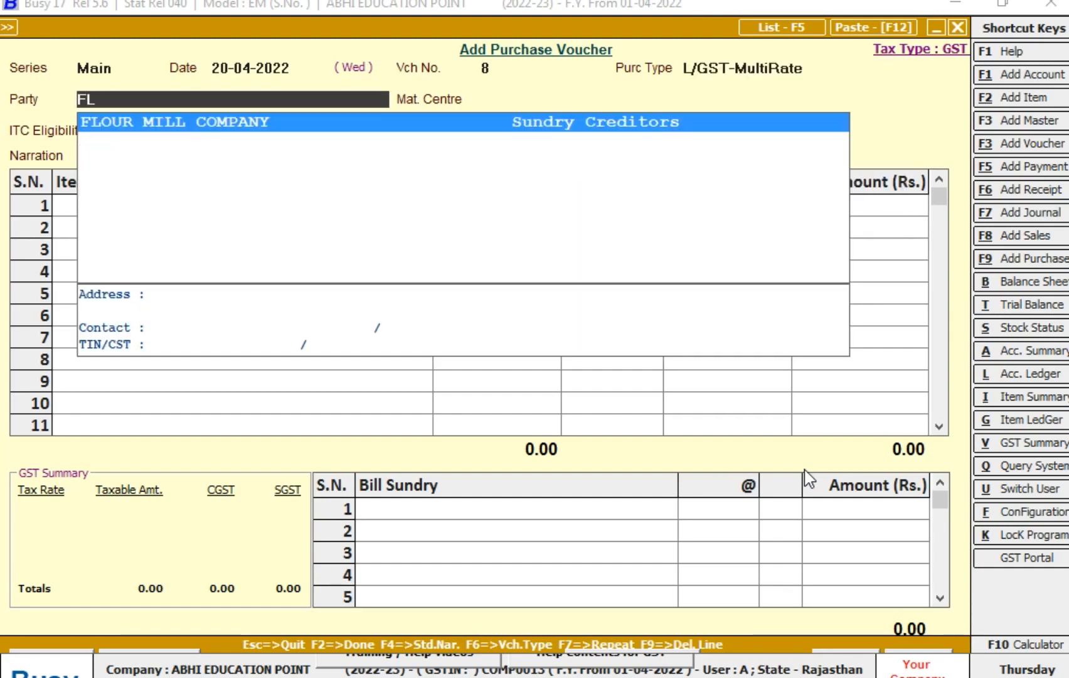
key(Return)
key(Return)
- Add AATA 5 KG as the first voucher item with an M.R.P. of 130 and a sale price of 125
key(Return)
key(Return)
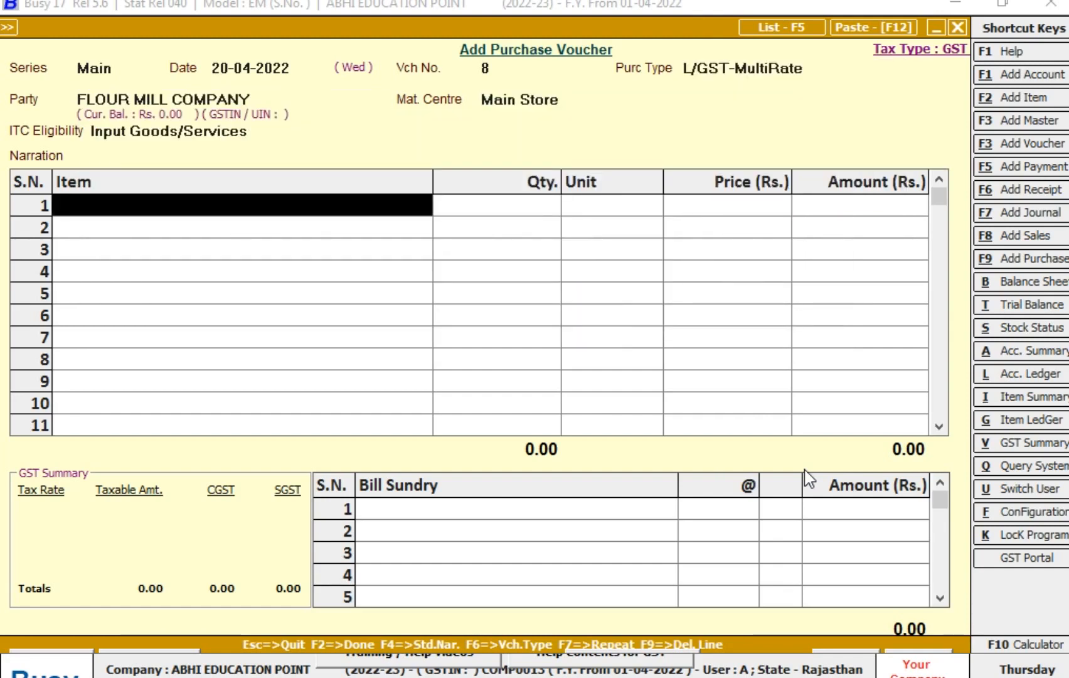
text(aA)
key(Return)
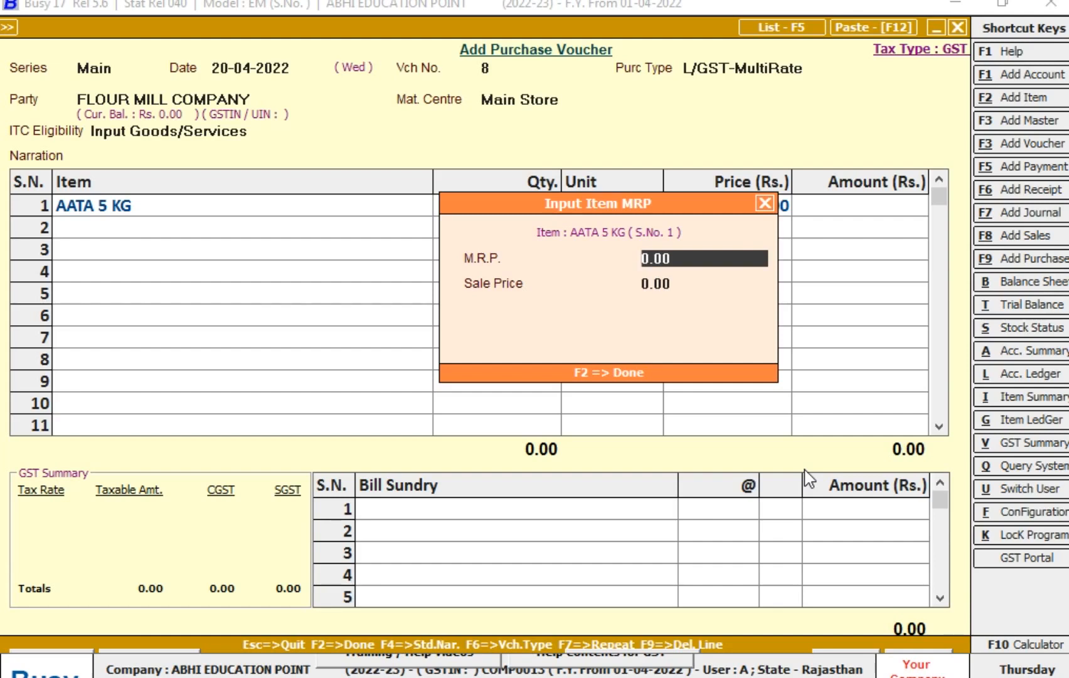
text(130)
key(Return)
text(125)
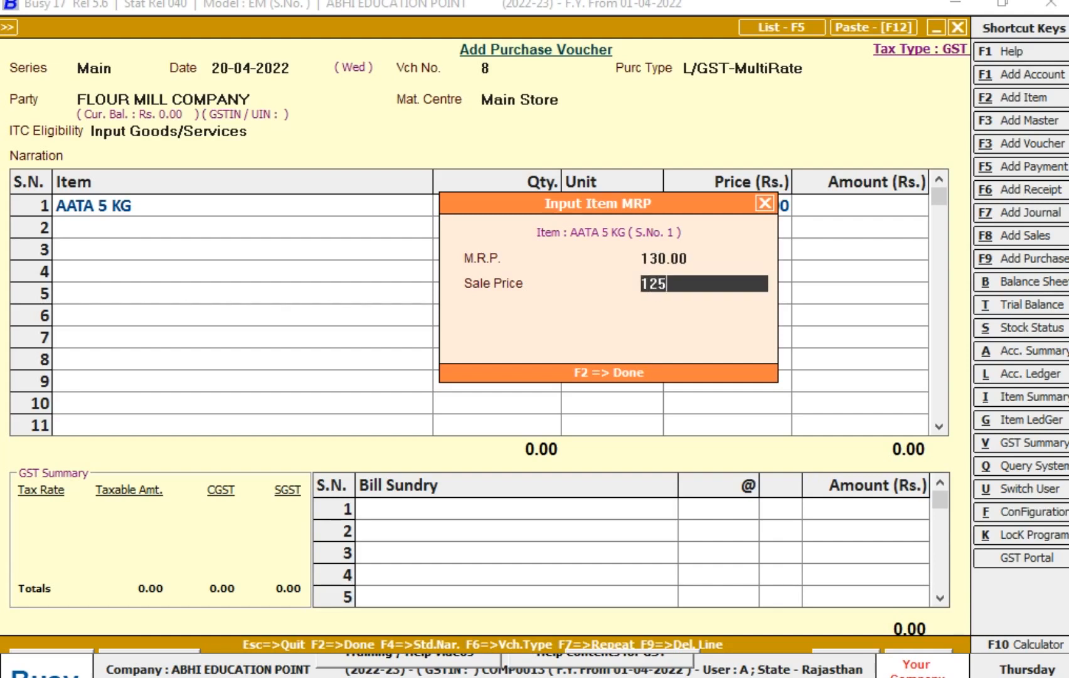
key(Return)
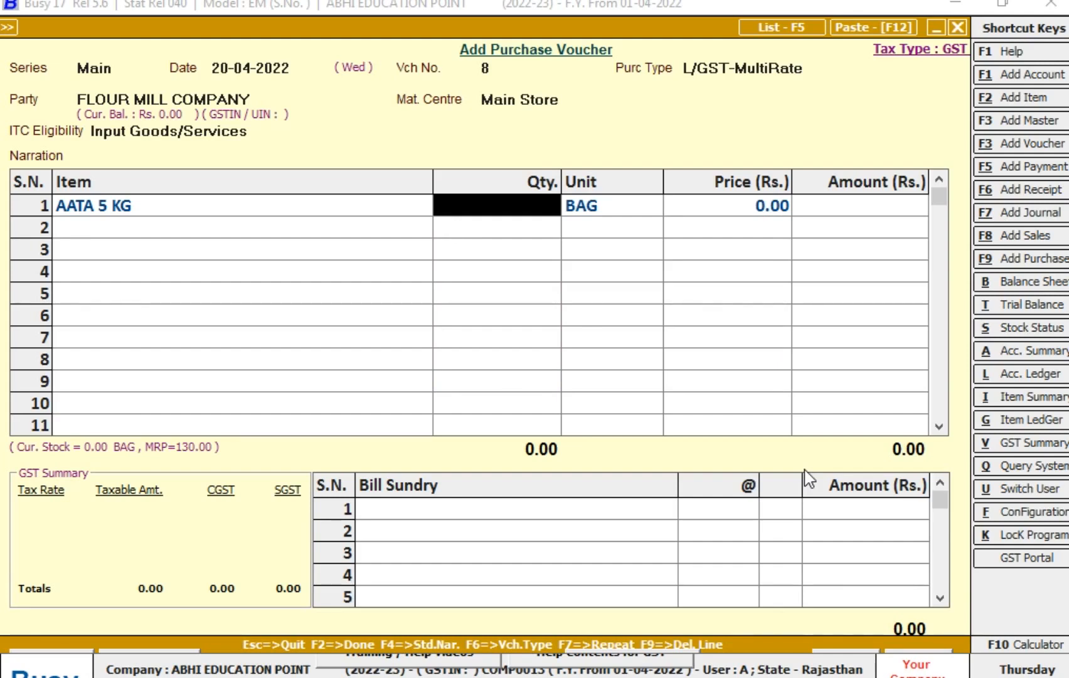
- Enter a quantity of 20 bags and a price of Rs. 115 for the AATA 5 KG line
text(20)
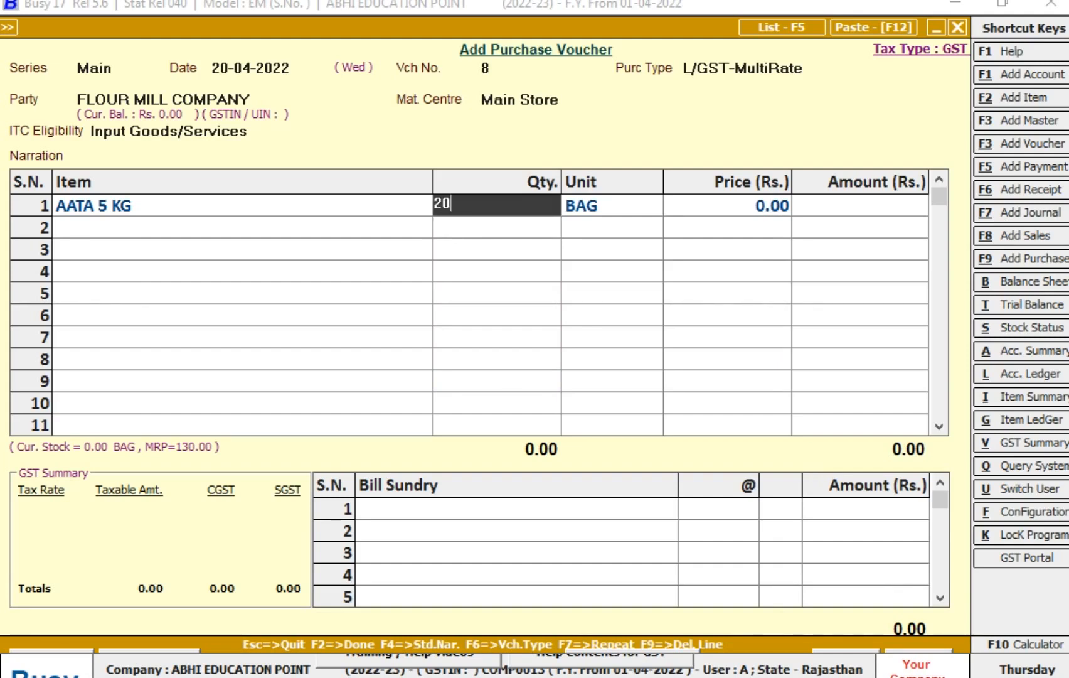
key(Return)
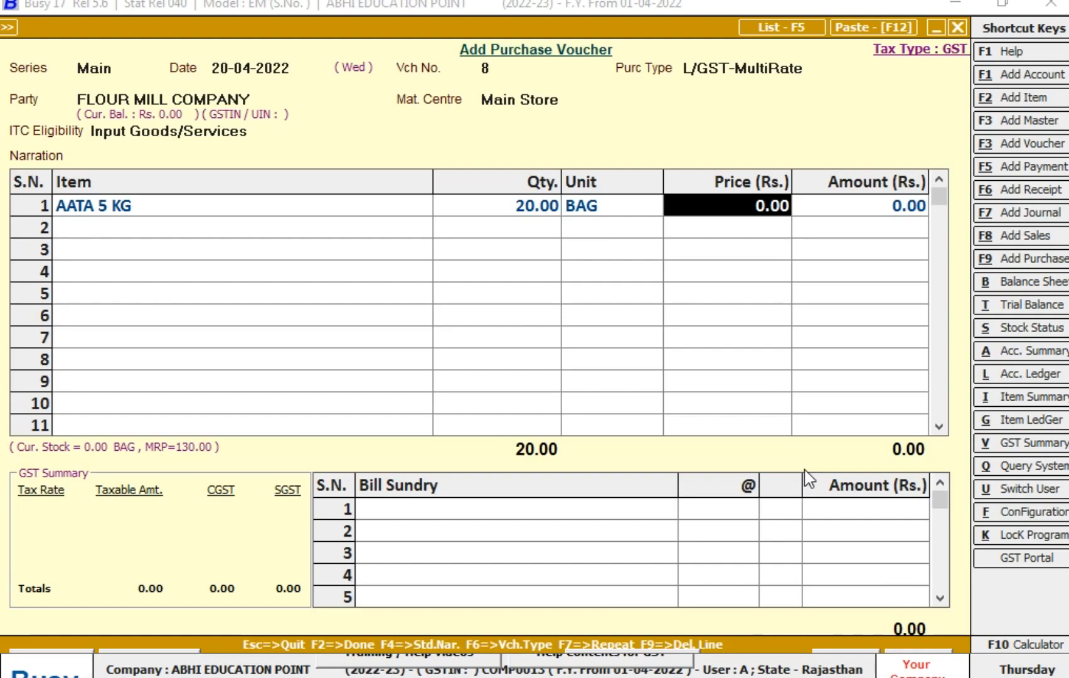
text(115)
key(Return)
- Add SGST and CGST to the purchase voucher's bill sundries at 2.5% each
key(Return)
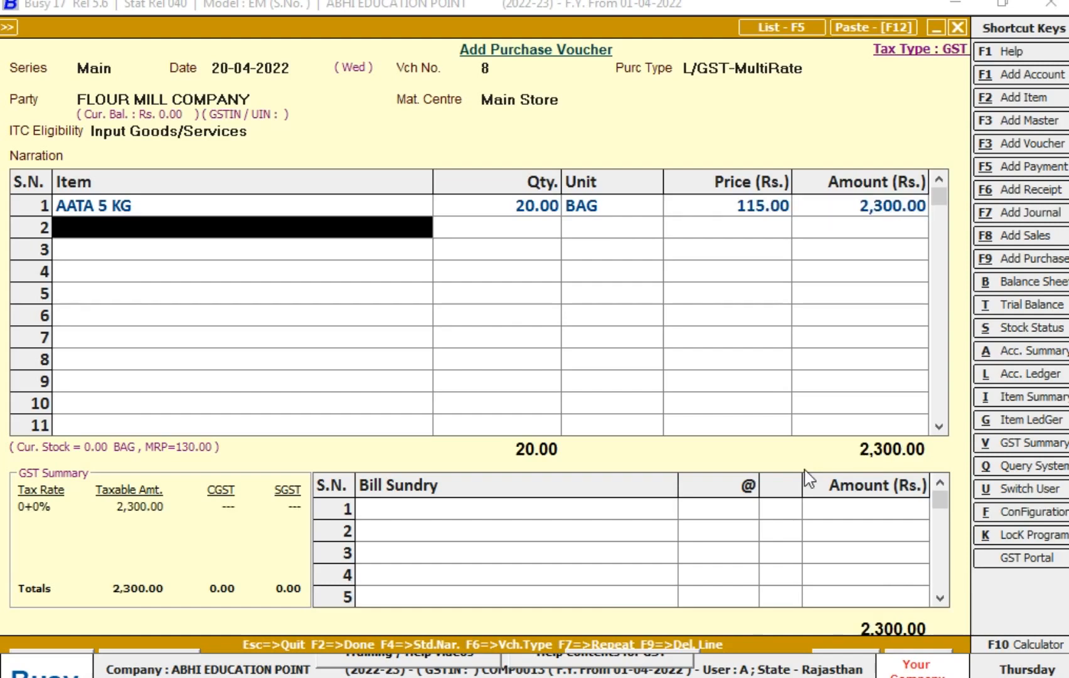
key(Return)
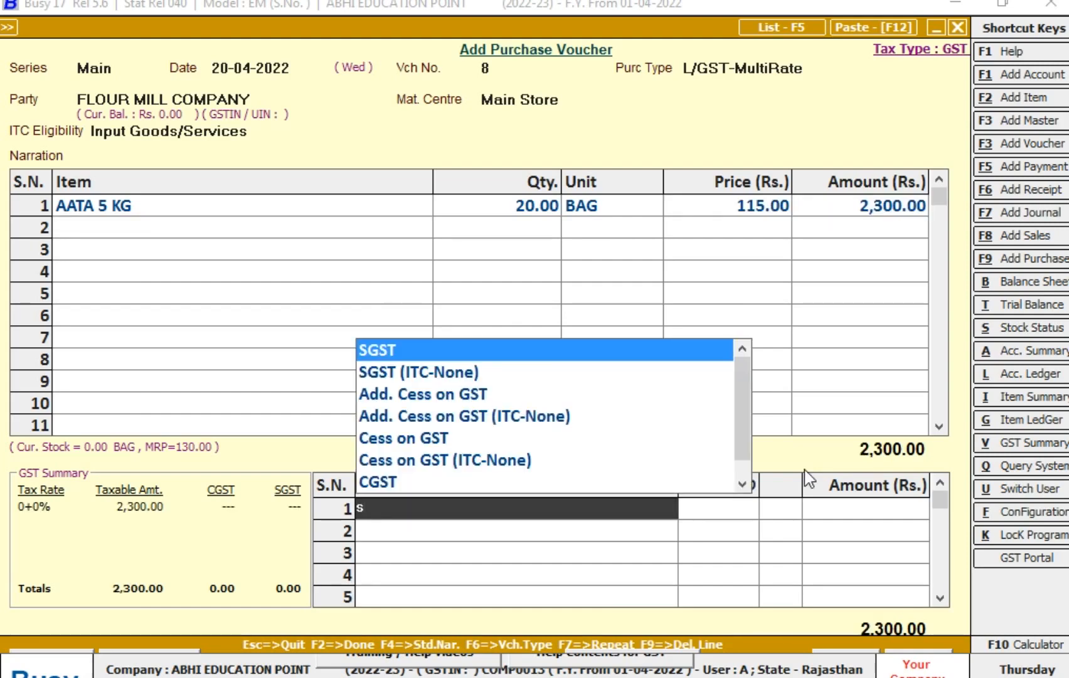
key(Return)
text(2.05)
key(BackSpace)
key(BackSpace)
text(5)
key(Return)
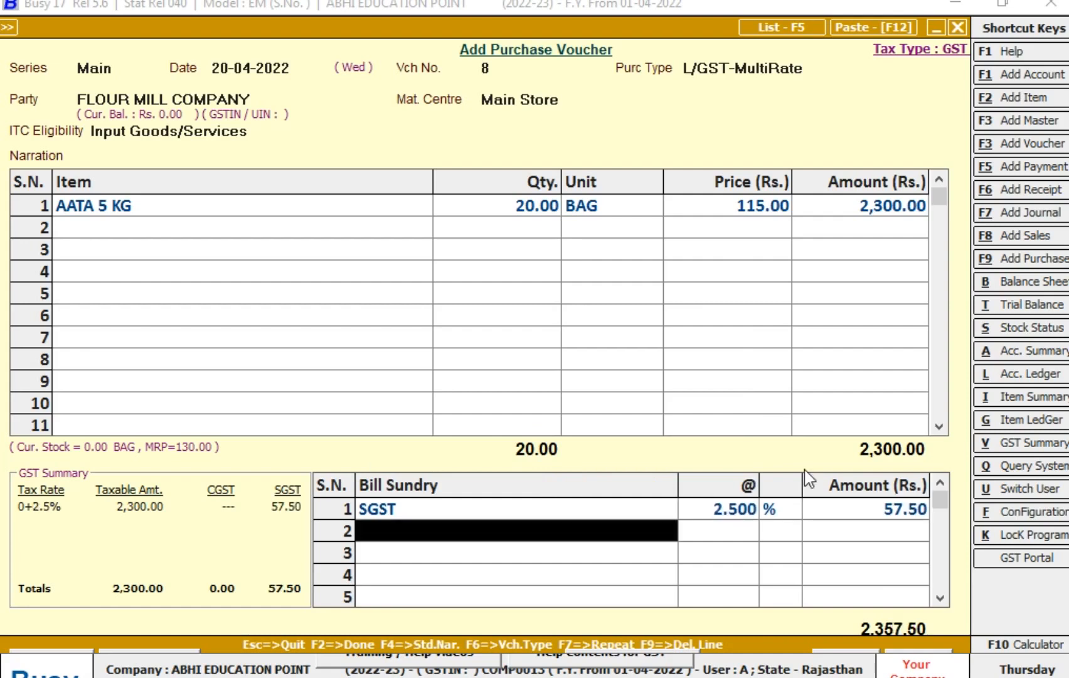
text(cg)
key(Return)
text(2.5)
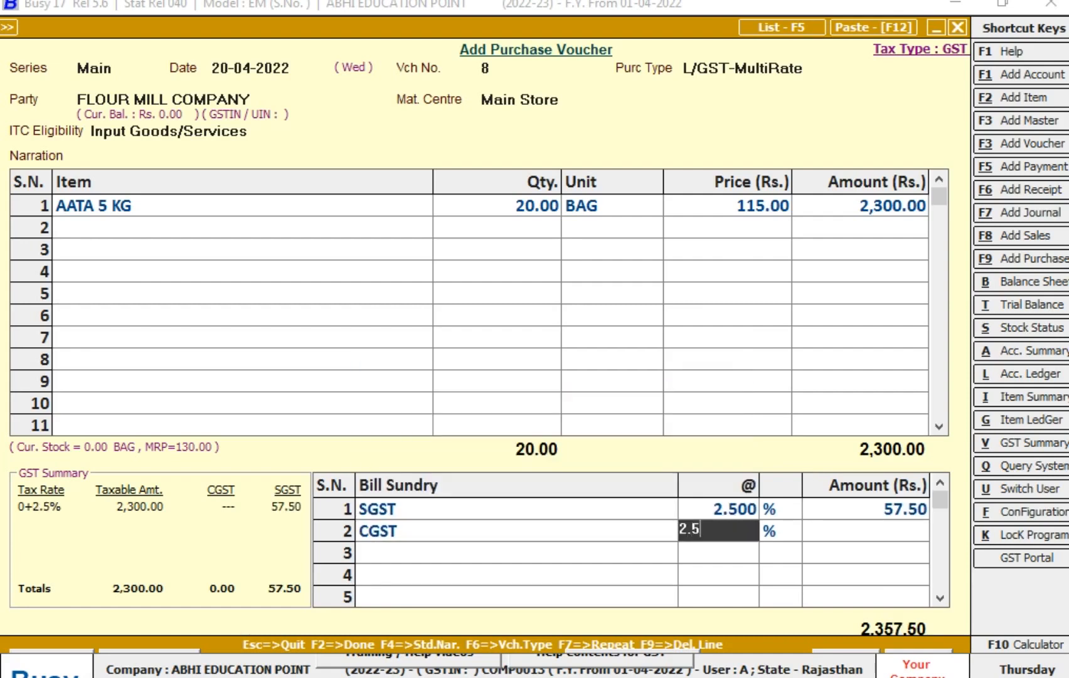
key(Return)
- Review the M.R.P. and sale price recorded for the AATA 5 KG line
key(Up)
key(Up)
key(Up)
key(Up)
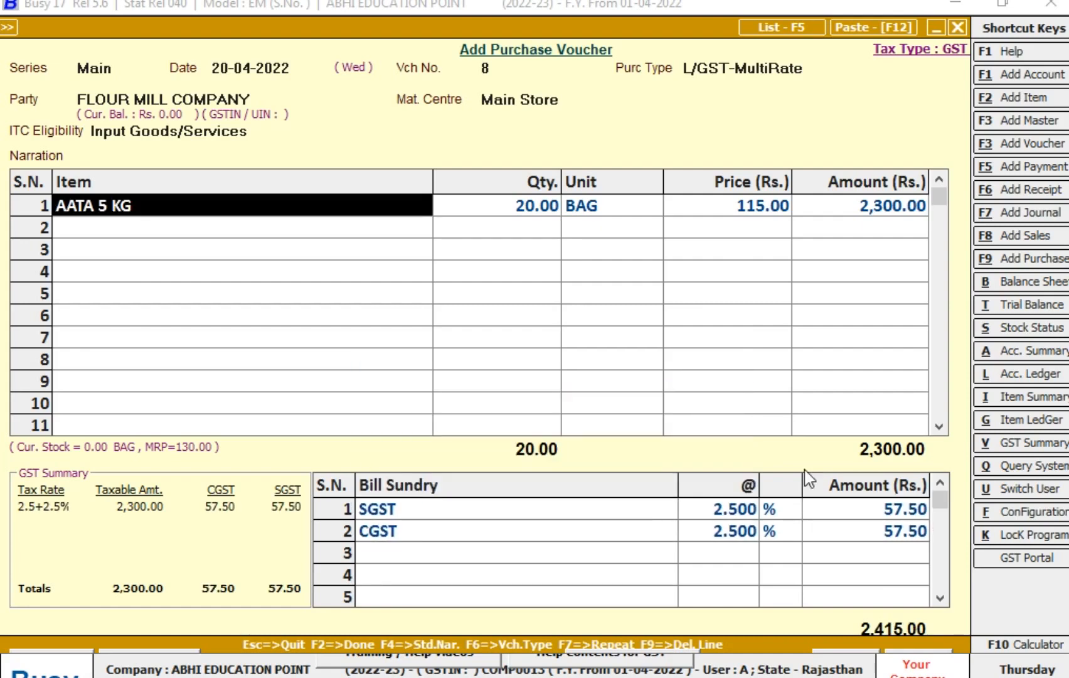
key(Right)
key(Left)
key(Return)
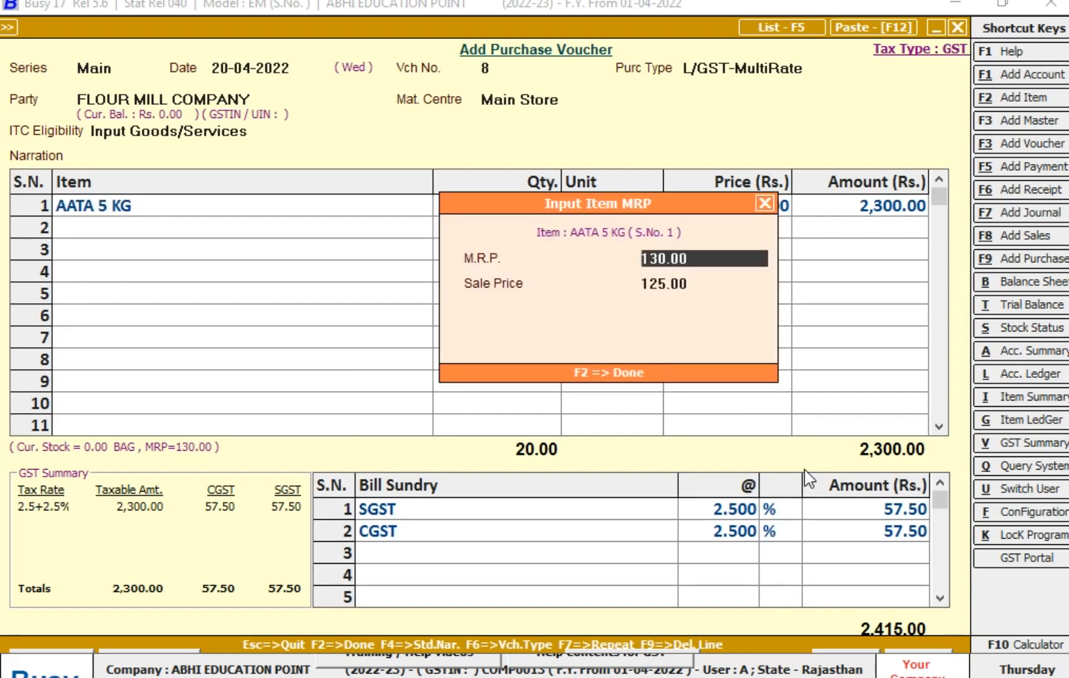
key(Return)
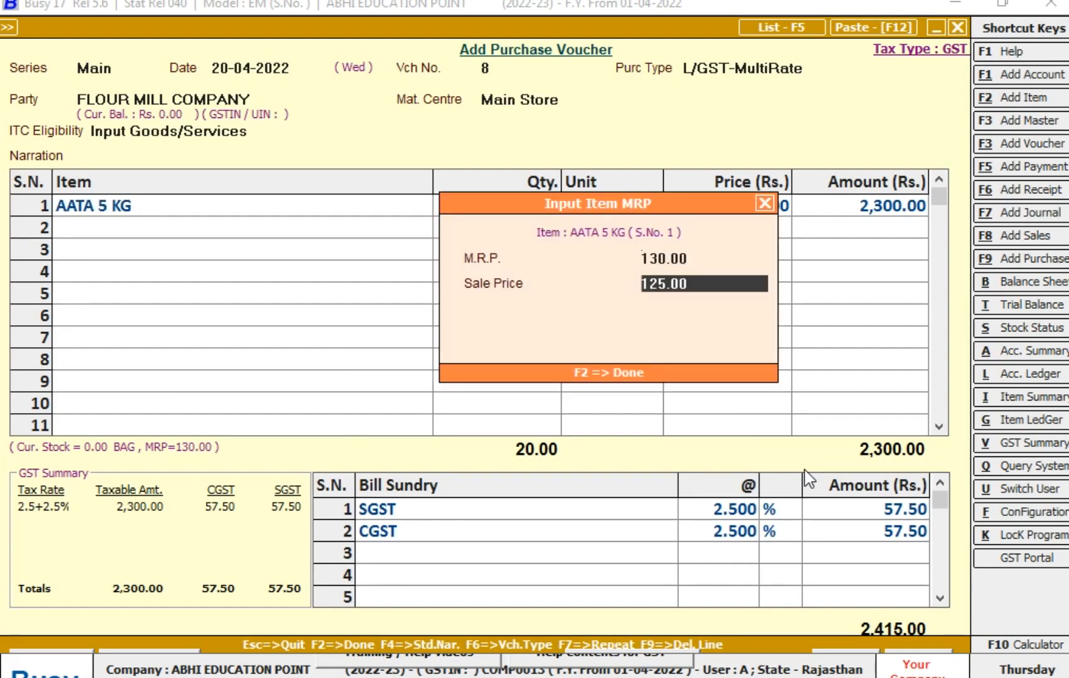
key(Up)
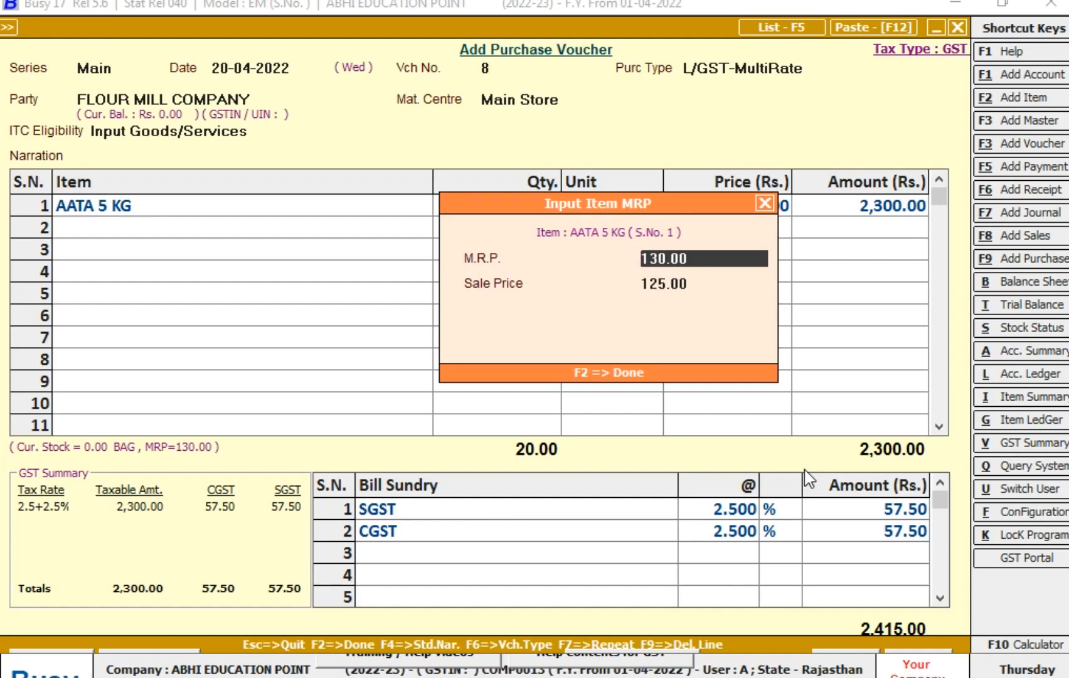
key(Escape)
- Save the purchase voucher, accepting the bill-by-bill adjustment as a new reference
key(F2)
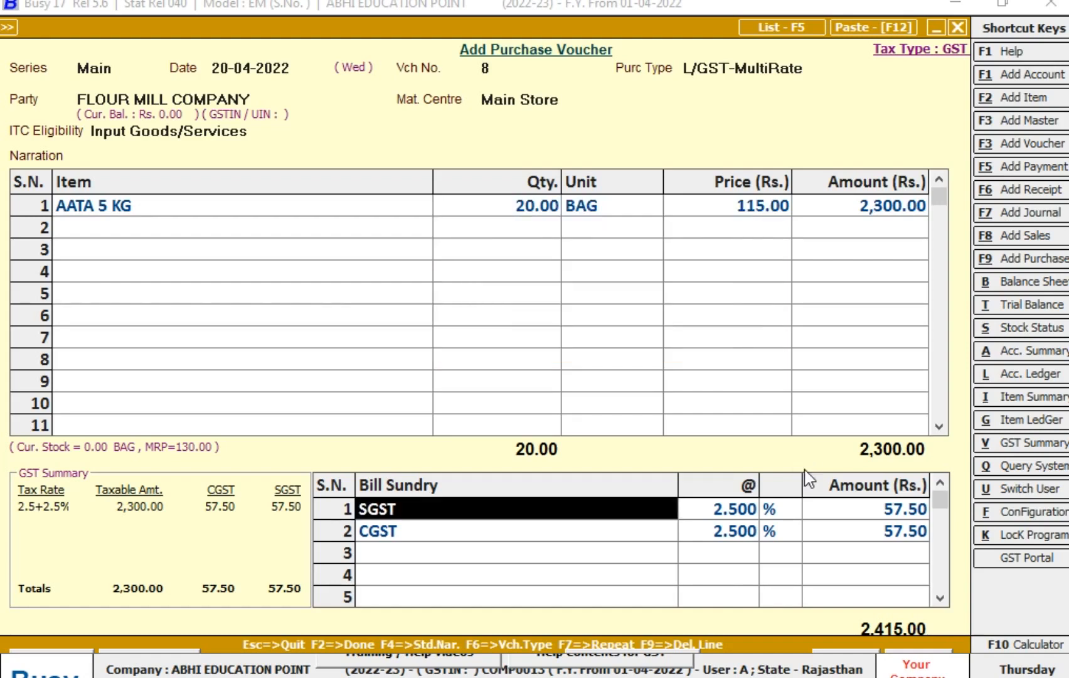
key(F2)
key(F2)
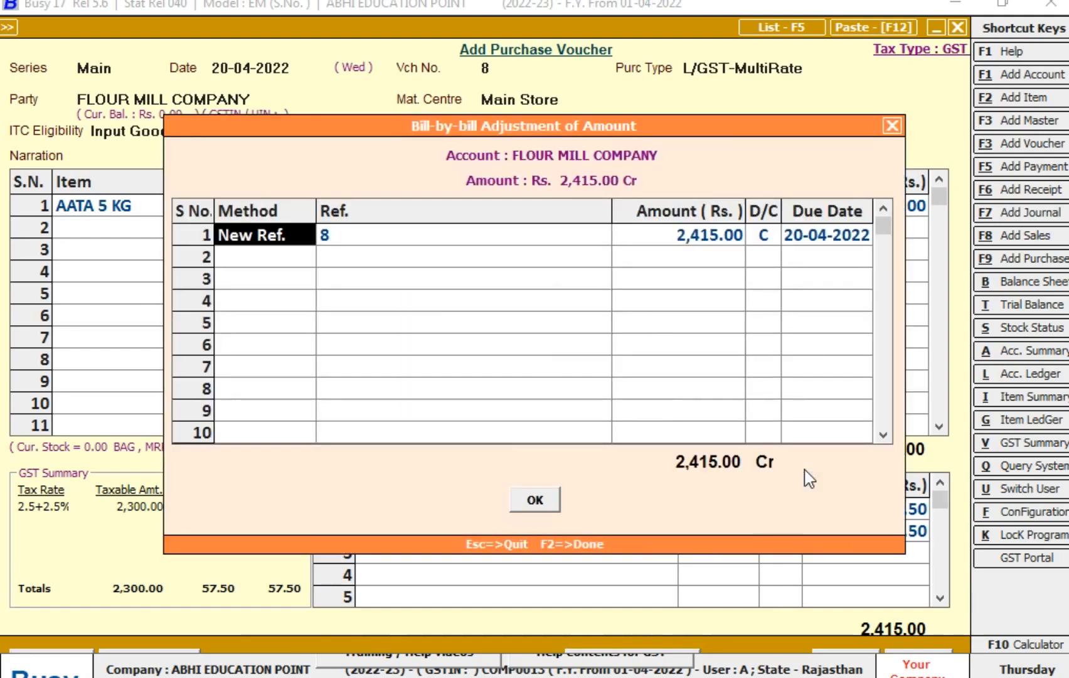
key(F2)
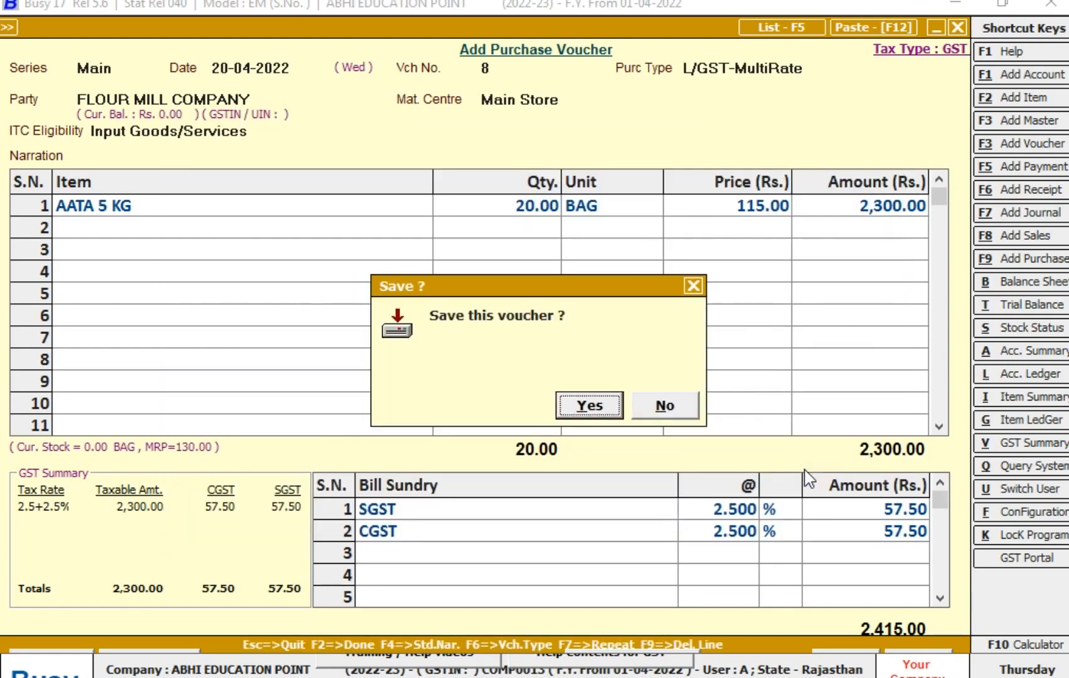
key(Return)
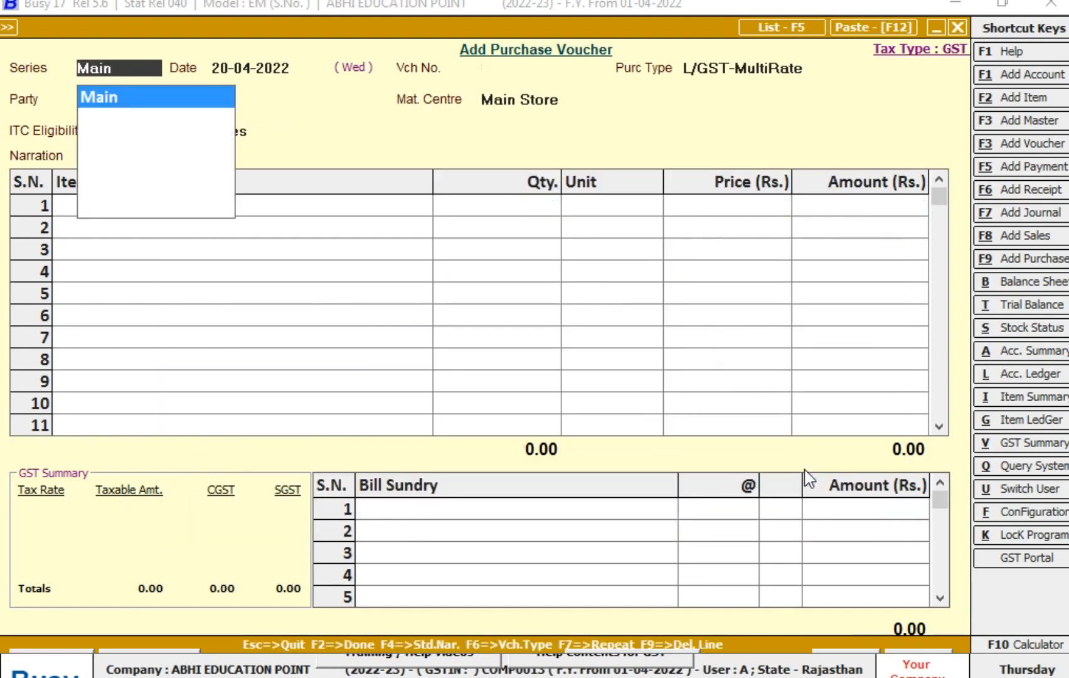
- Start another purchase voucher in series Main dated 25-04-2022, with voucher number 12 and purchase type L/GST-MultiRate
key(Return)
text(25-4)
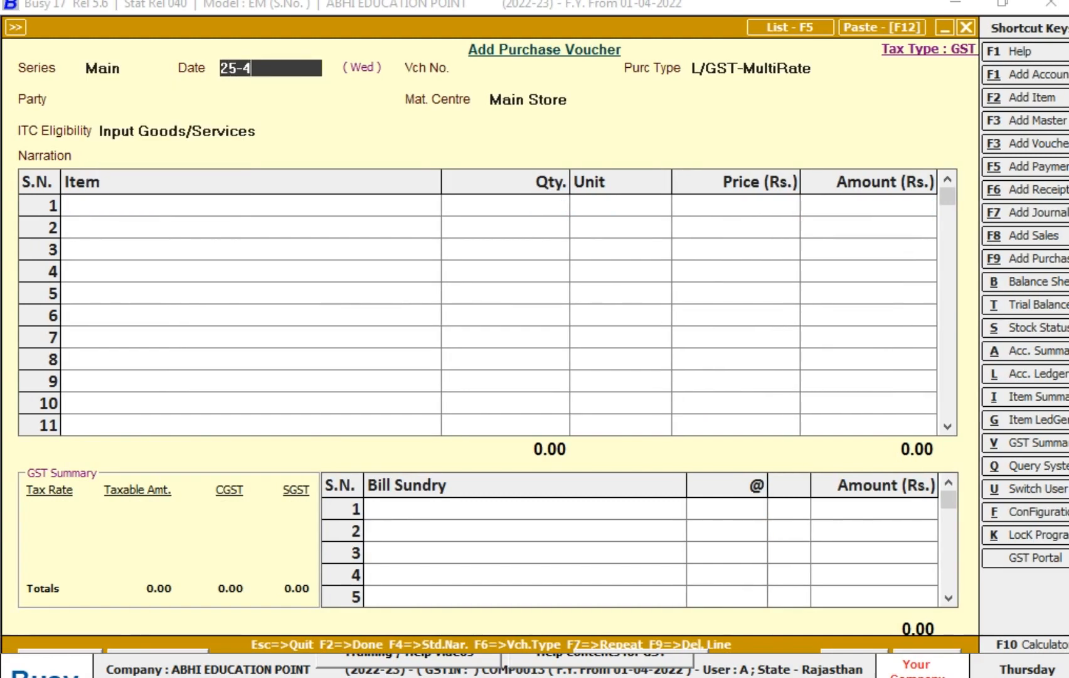
key(Return)
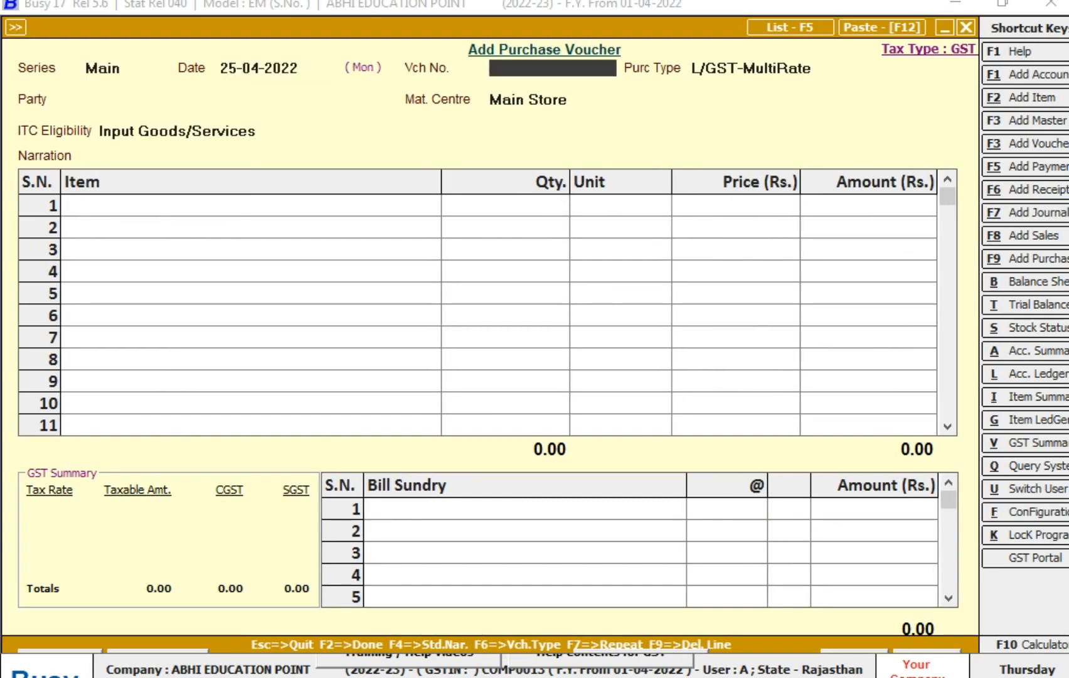
key(Return)
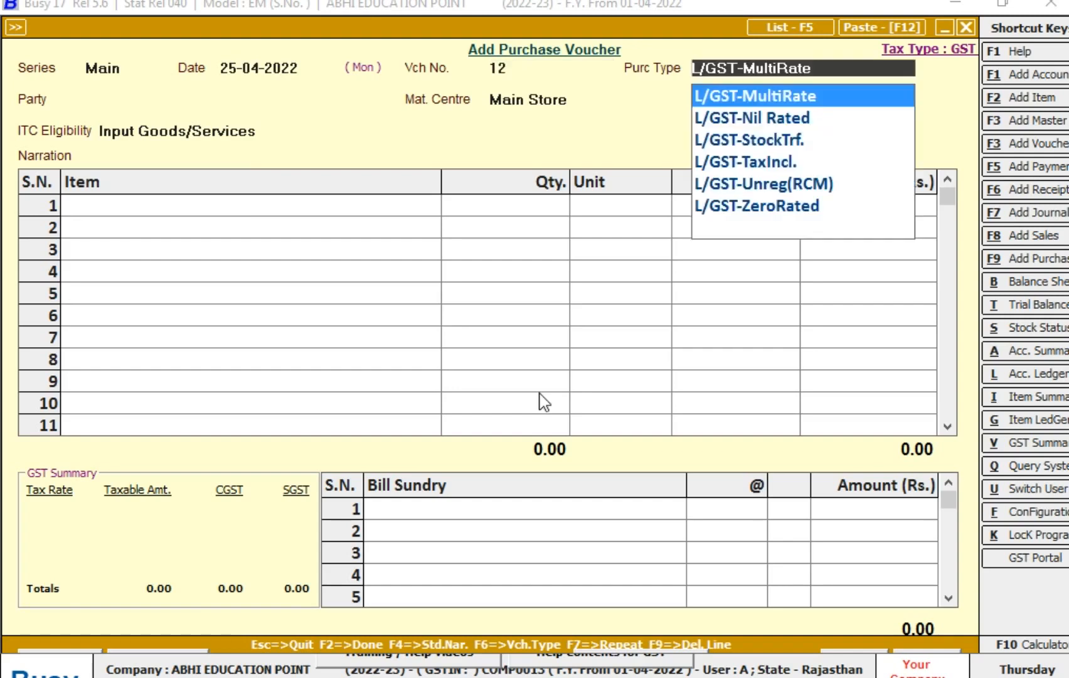
key(Return)
- Set the second voucher's party to FLOUR MILL COMPANY, keeping Main Store and Input Goods/Services
text(FLO)
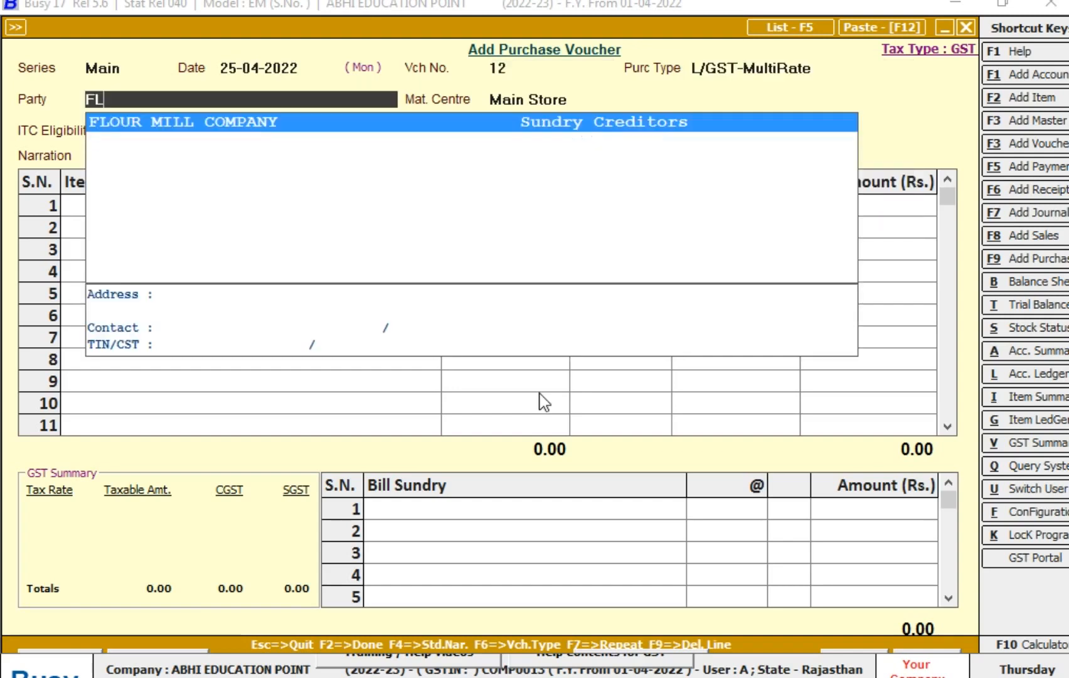
key(Return)
key(Return)
- Add AATA 5 KG as the first item with an M.R.P. of 135 and a sale price of 128
key(Return)
text(aA)
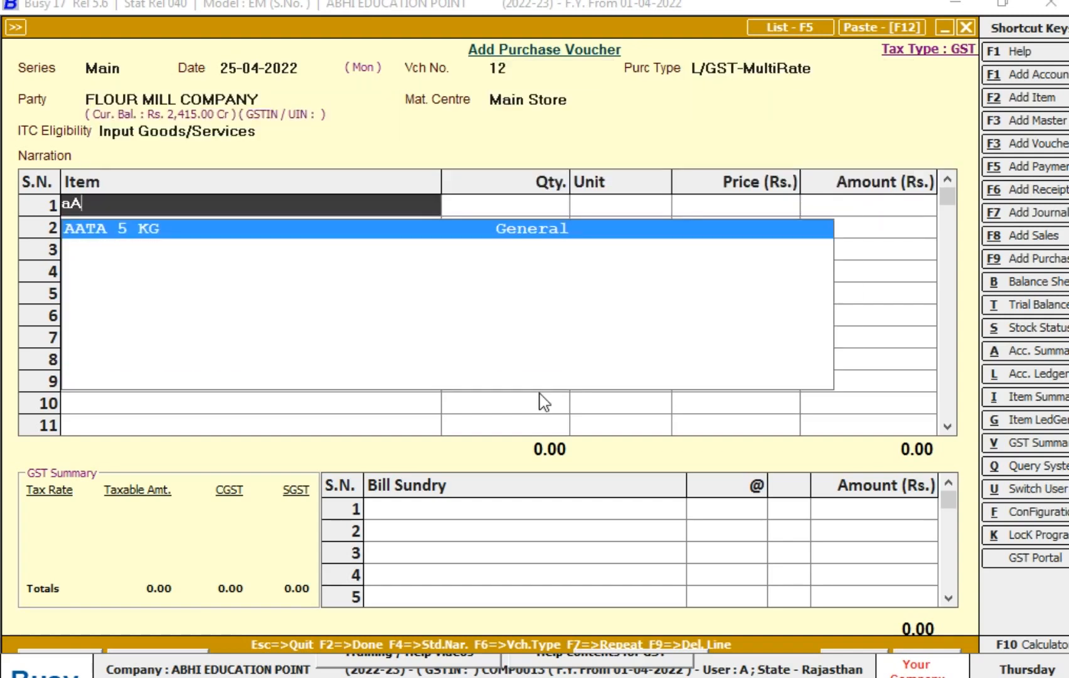
key(Return)
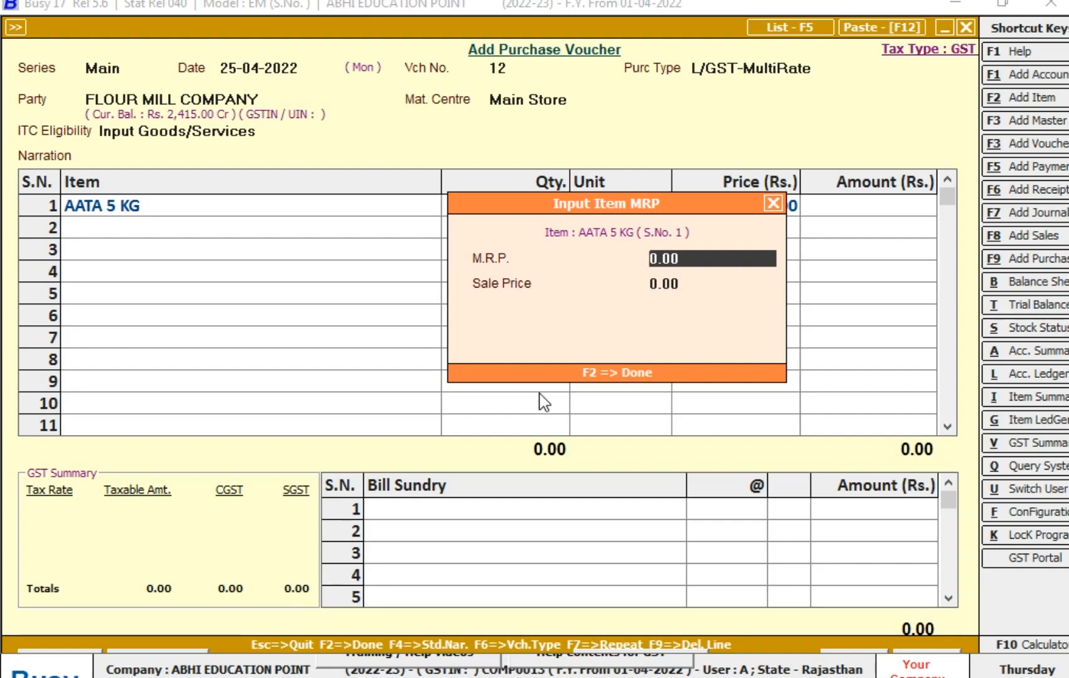
text(135)
key(Return)
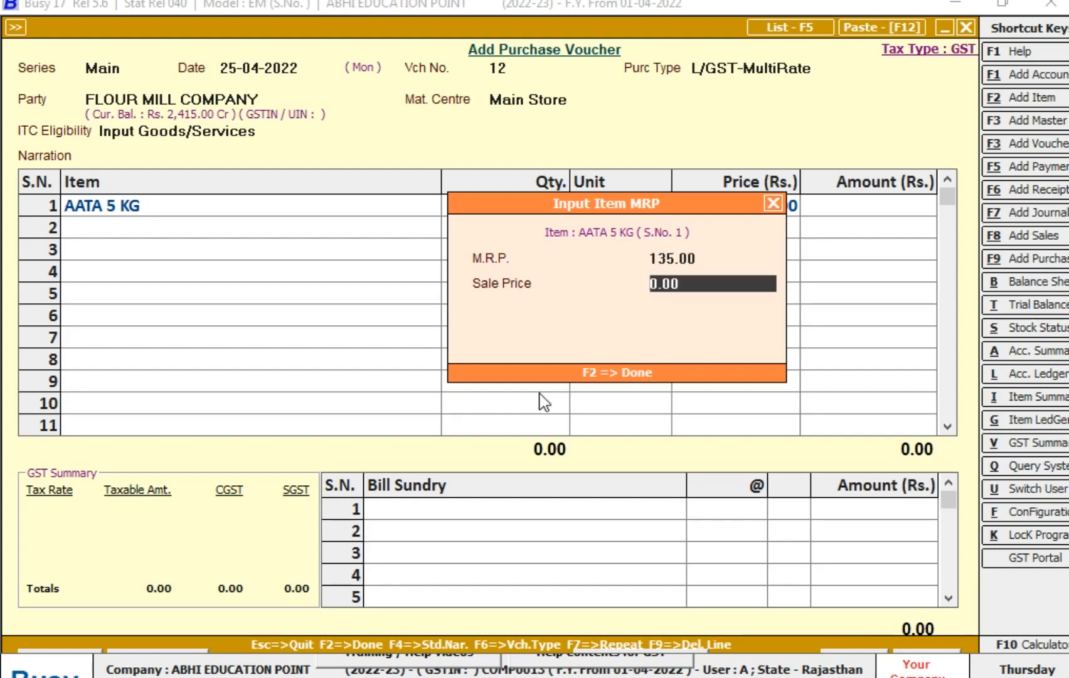
text(128)
key(Return)
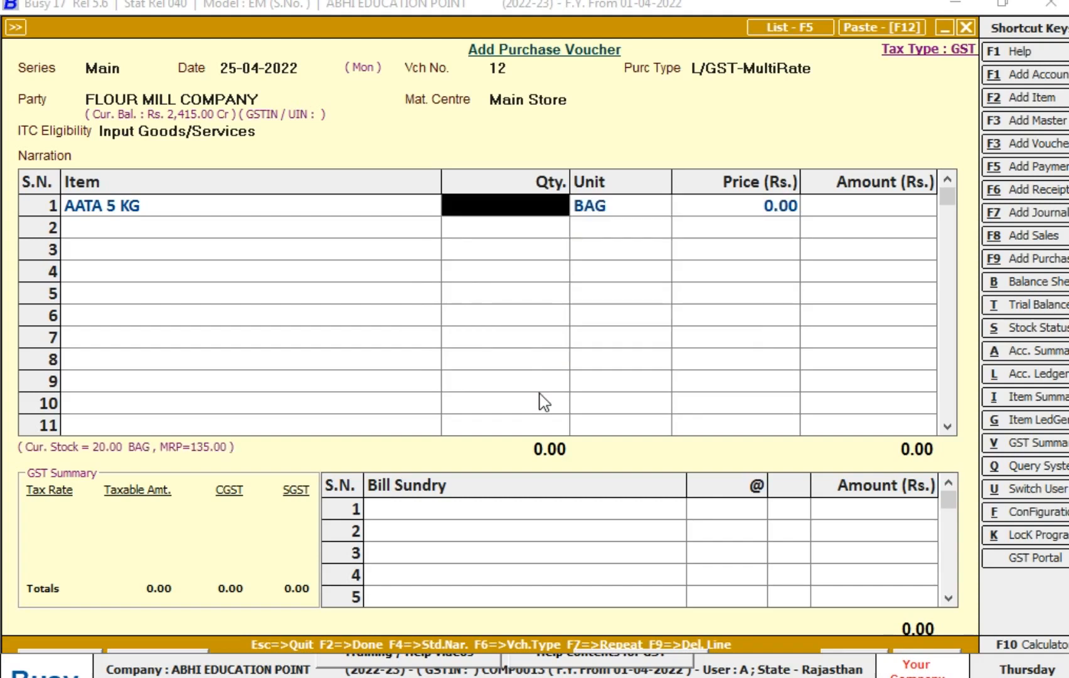
- Enter a quantity of 20 bags and a price of Rs. 118 for the AATA 5 KG line
text(20)
key(Return)
key(Return)
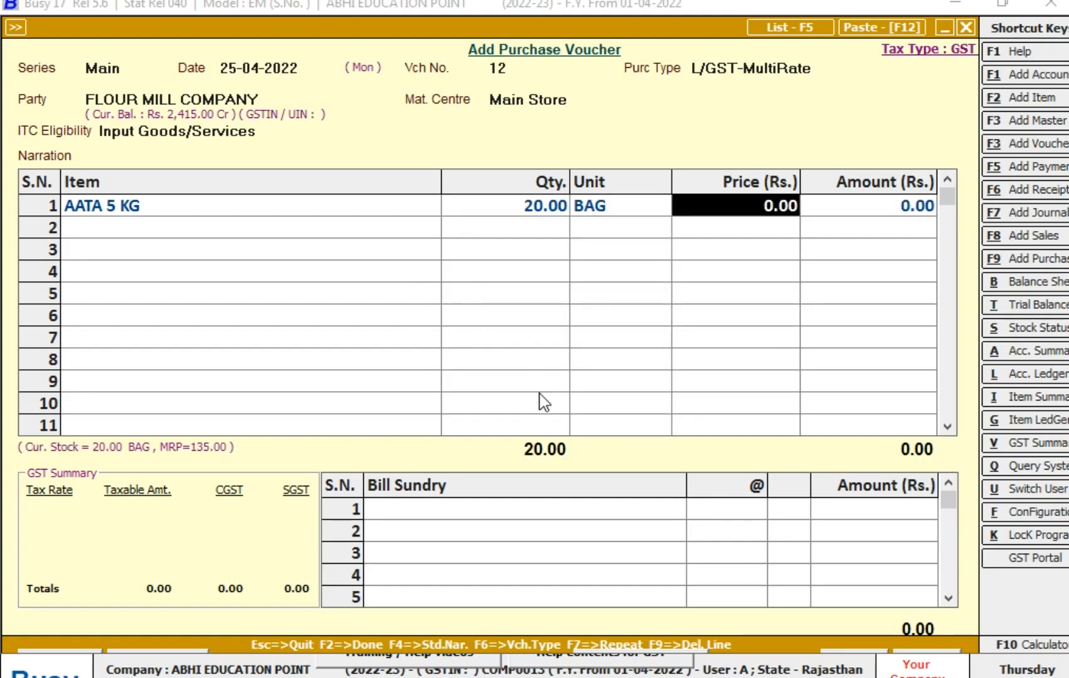
text(118)
- Add SGST as the first bill sundry with a rate of 2.5%
key(Return)
key(Return)
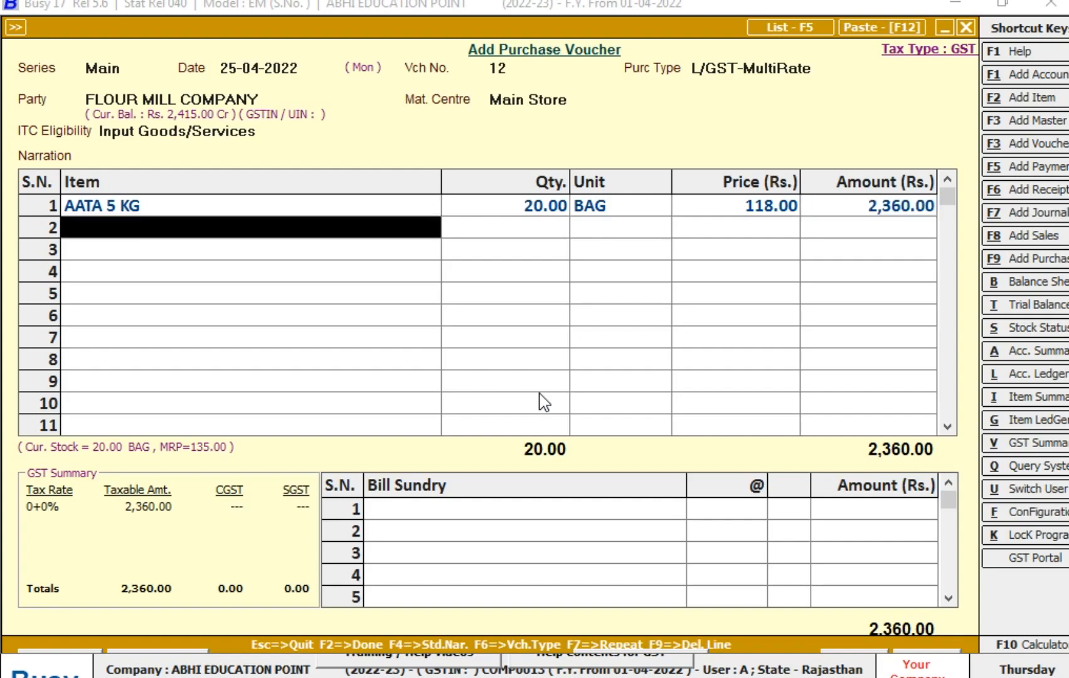
key(Return)
key(Return)
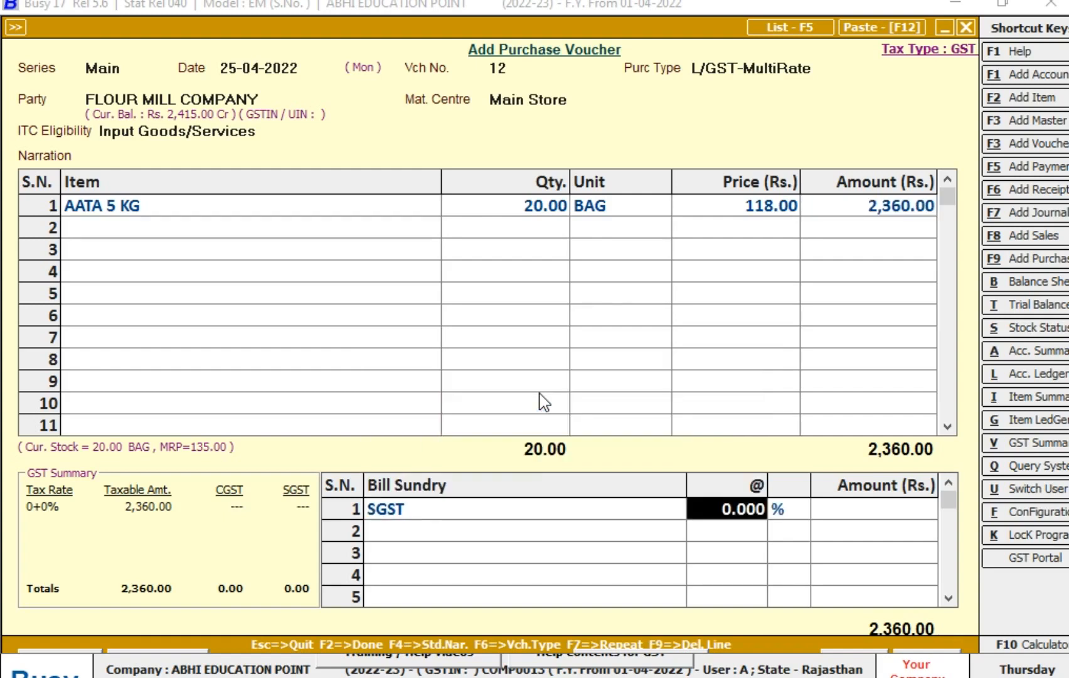
text(2.25)
key(Return)
key(Return)
key(Up)
key(Right)
text(2.5)
key(Return)
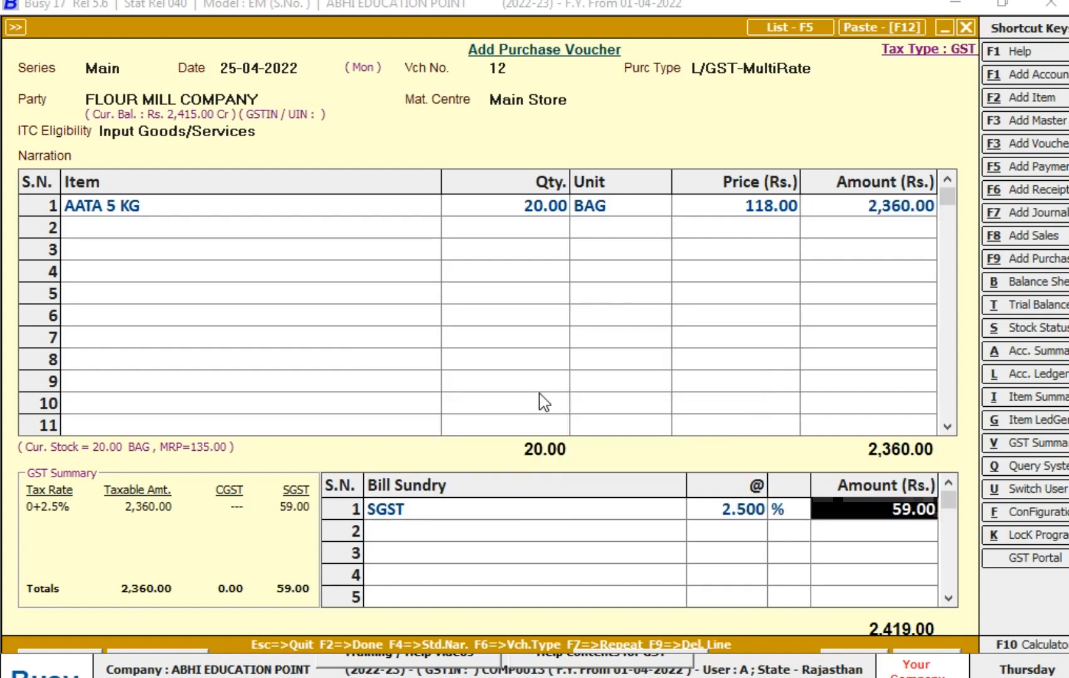
- Add CGST as the second bill sundry with a rate of 2.5%
key(Return)
key(Return)
key(Down)
key(Down)
key(Return)
text(2.5)
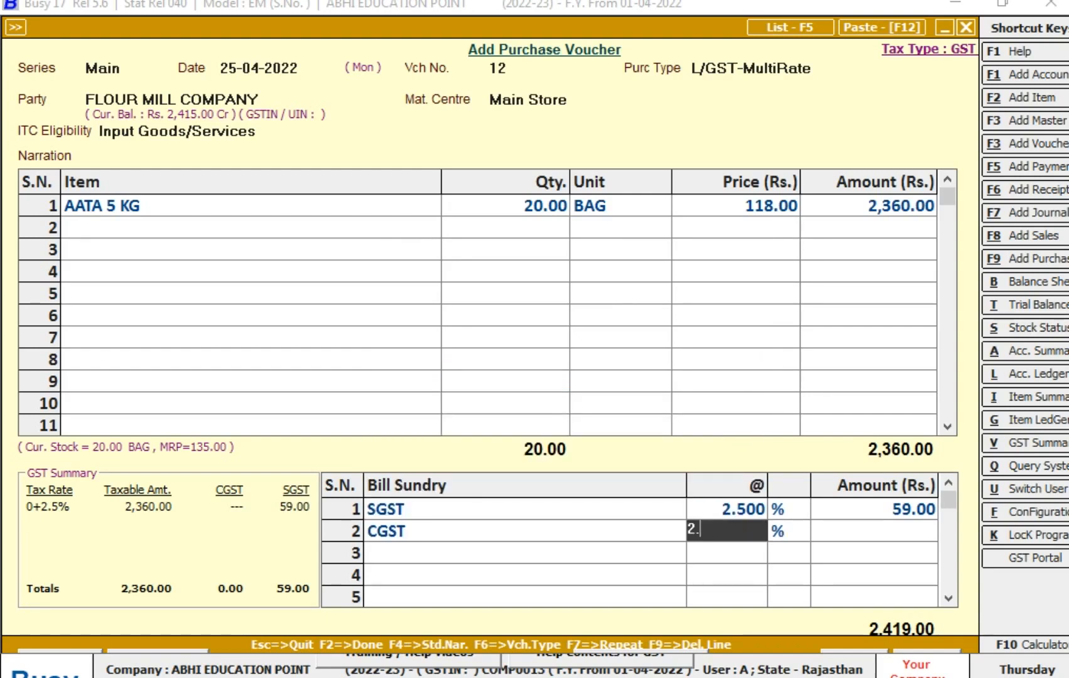
key(Return)
key(Return)
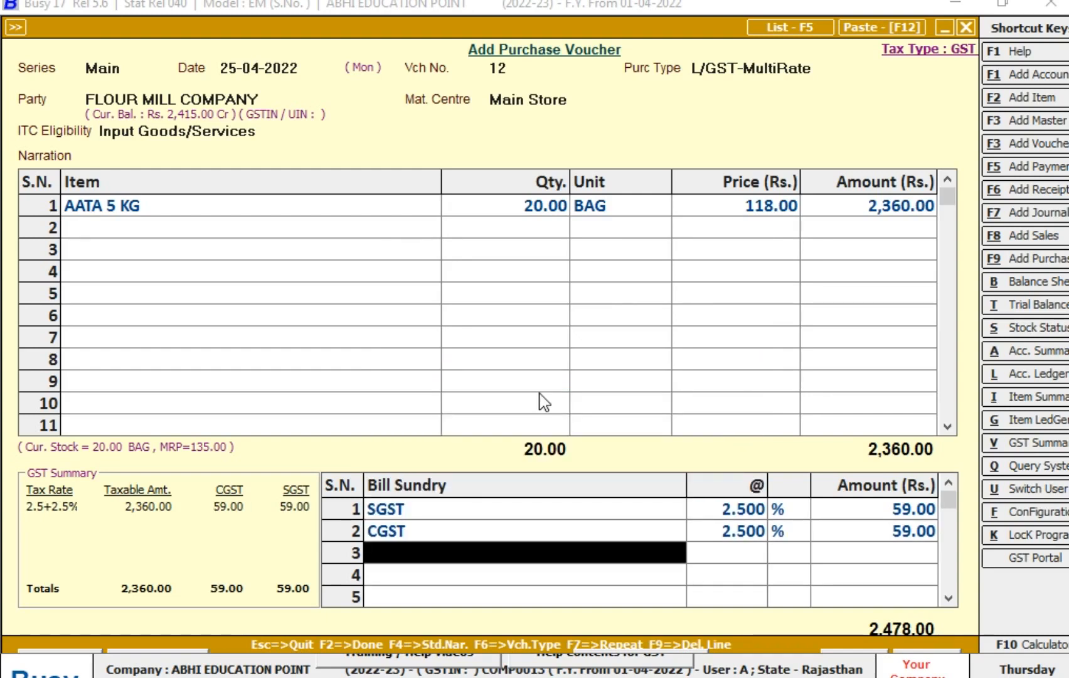
- Check the M.R.P. and sale price entered for AATA 5 KG in the second purchase voucher
key(Up)
key(Up)
key(Up)
key(Up)
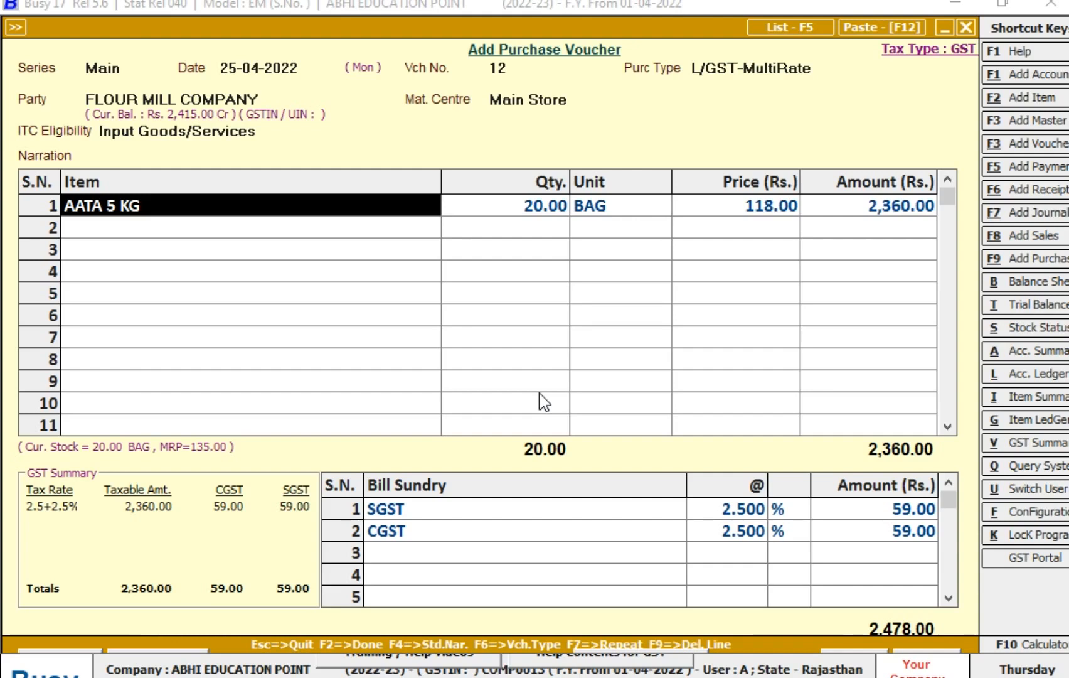
key(Return)
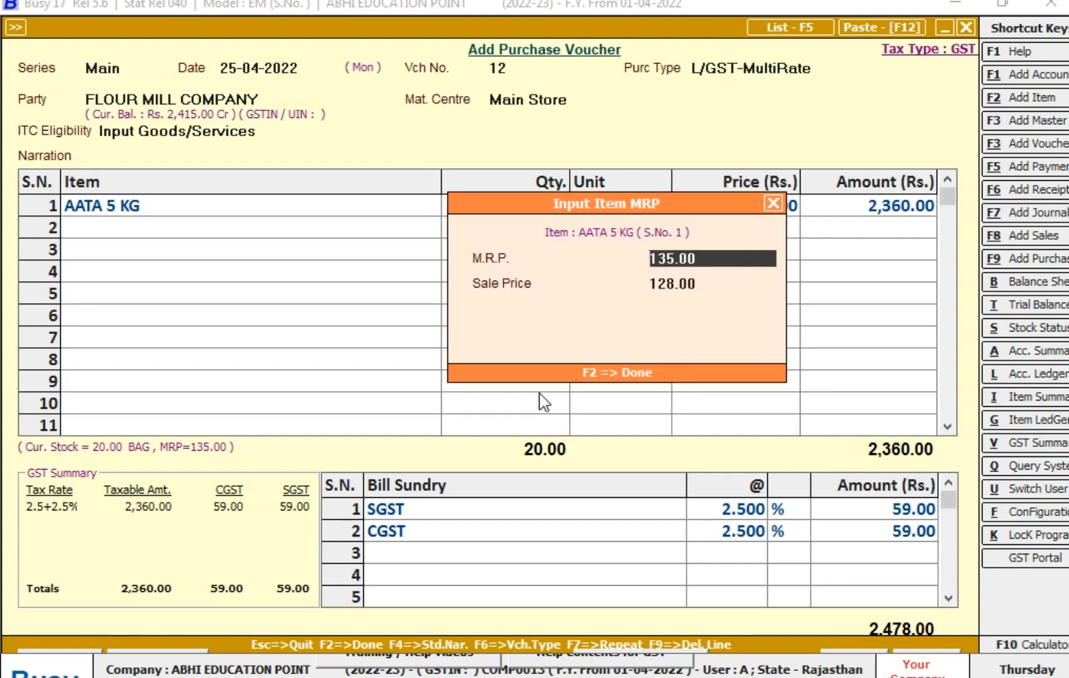
key(Return)
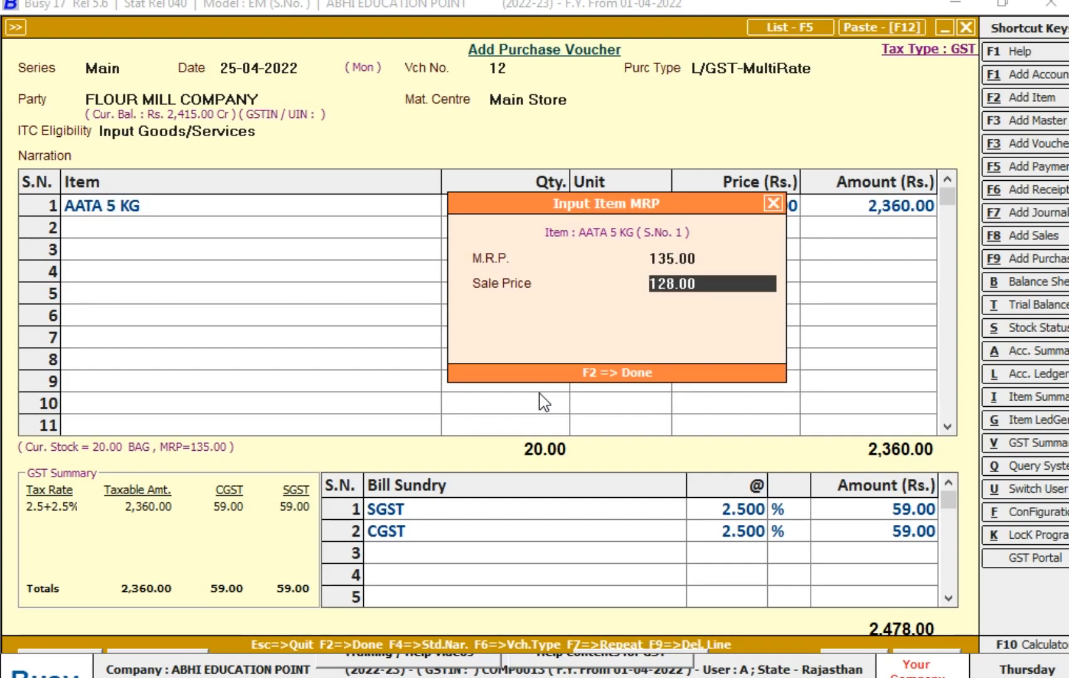
key(Return)
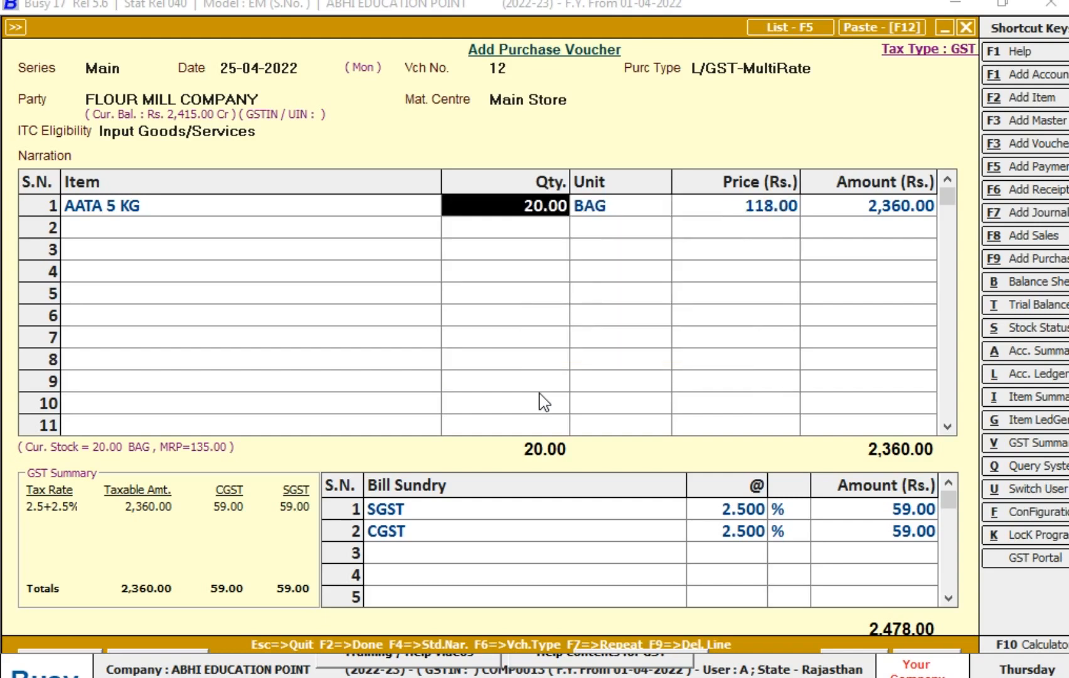
key(Return)
key(Return)
key(Return)
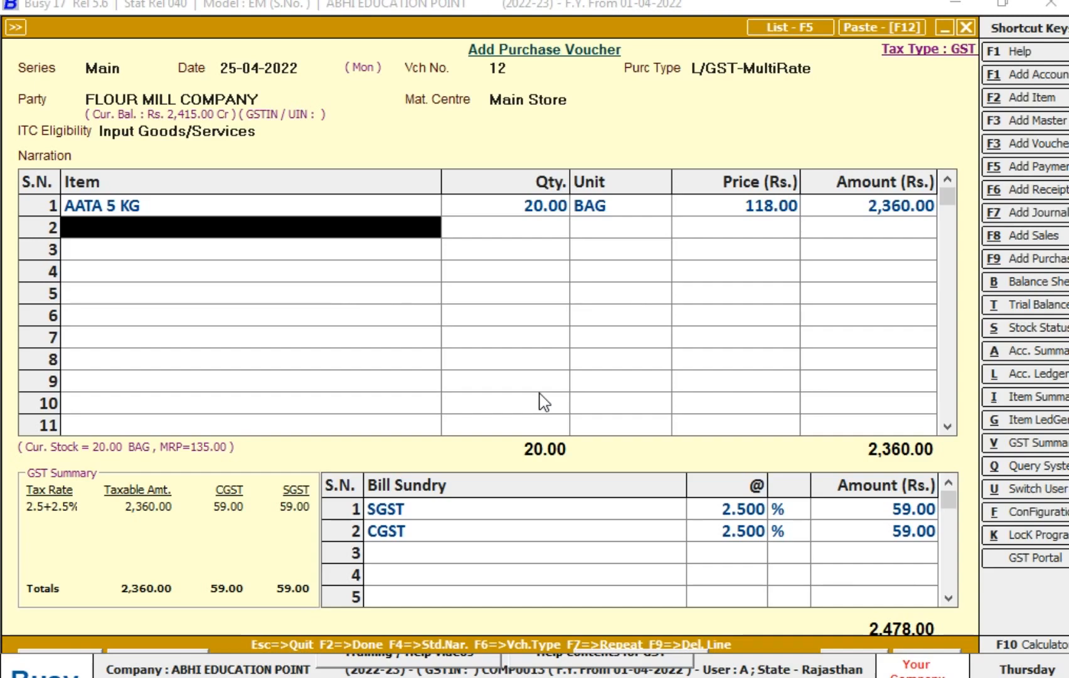
- Save the second purchase voucher and close purchase entry
key(Return)
key(F2)
key(F2)
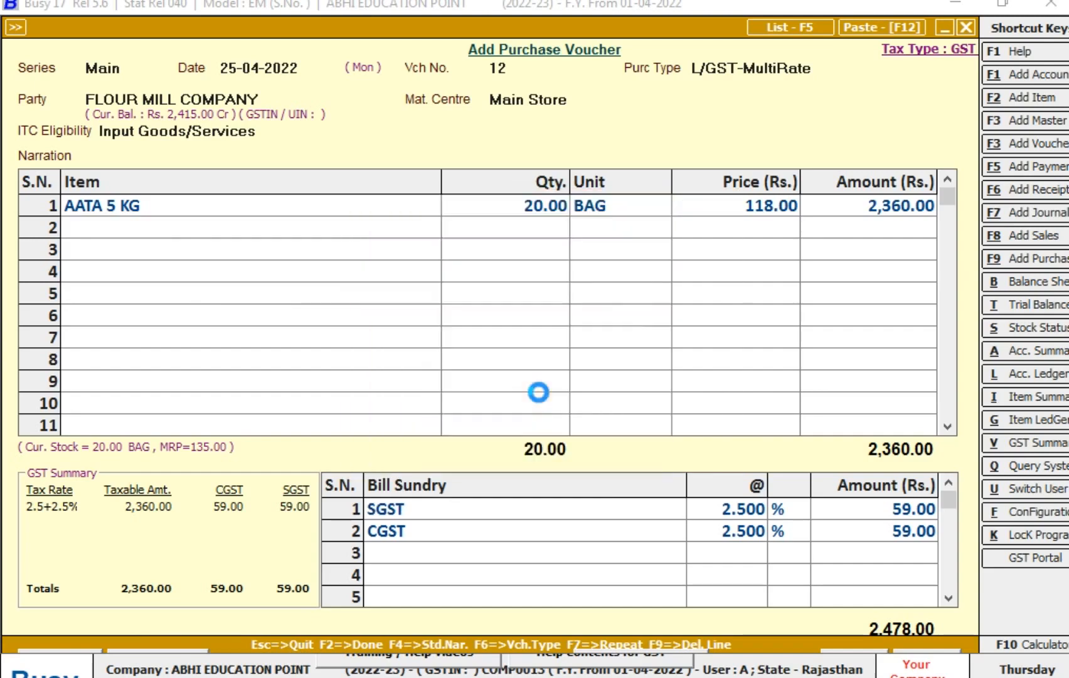
key(Return)
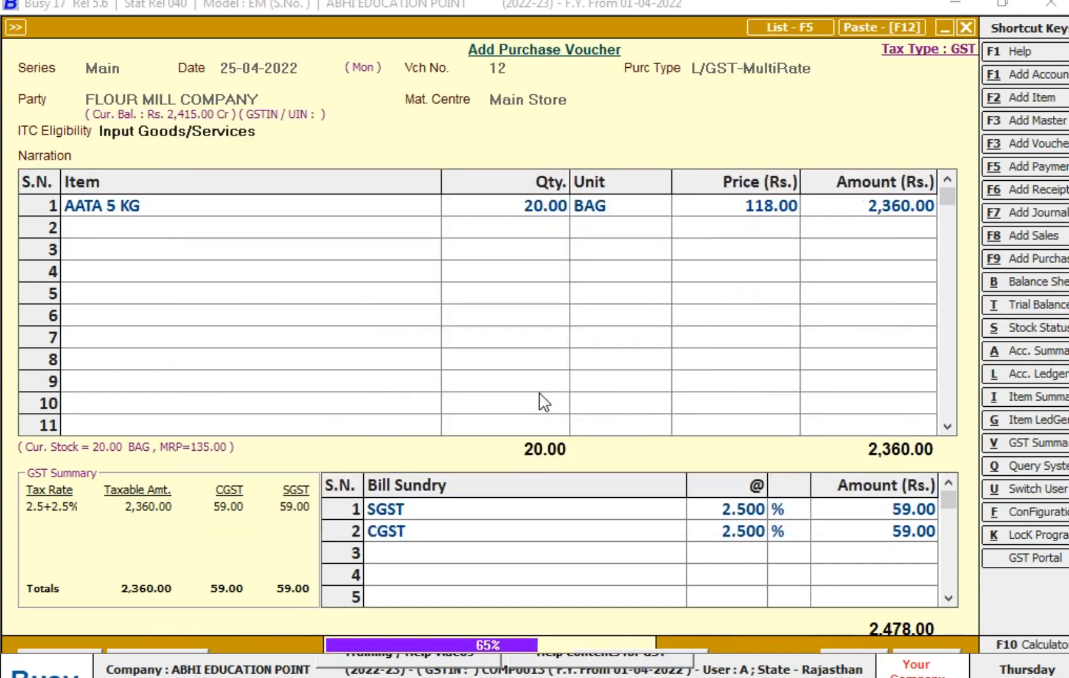
key(Escape)
- Start a sales voucher in series Main dated 30-04-2022 with voucher number 32
key(Return)
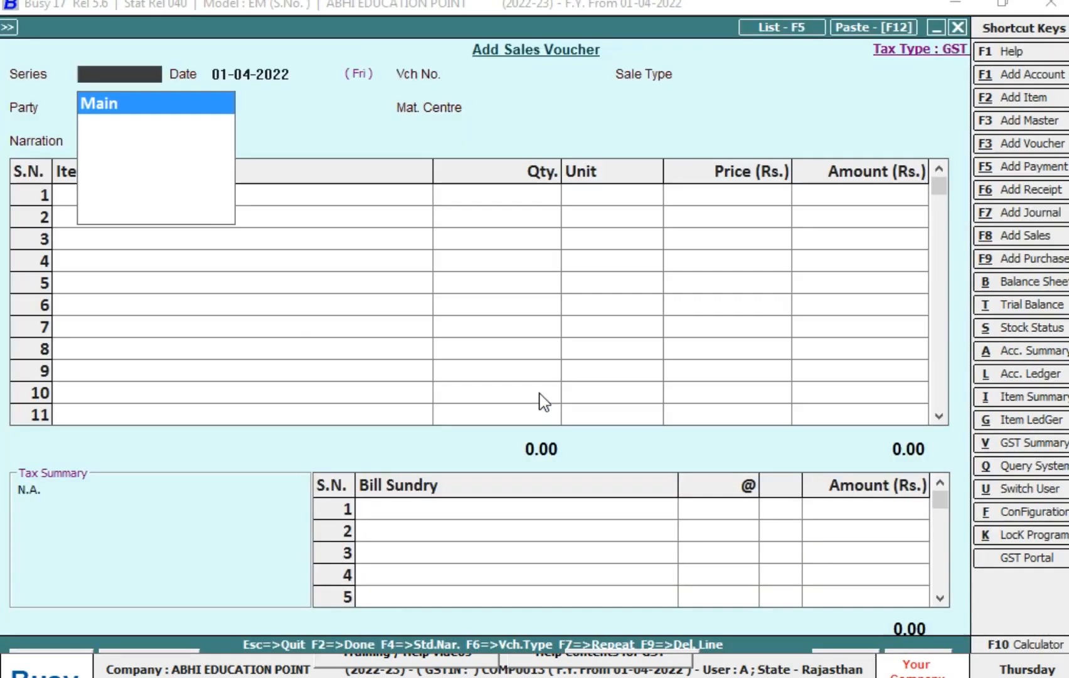
key(Return)
text(30-4)
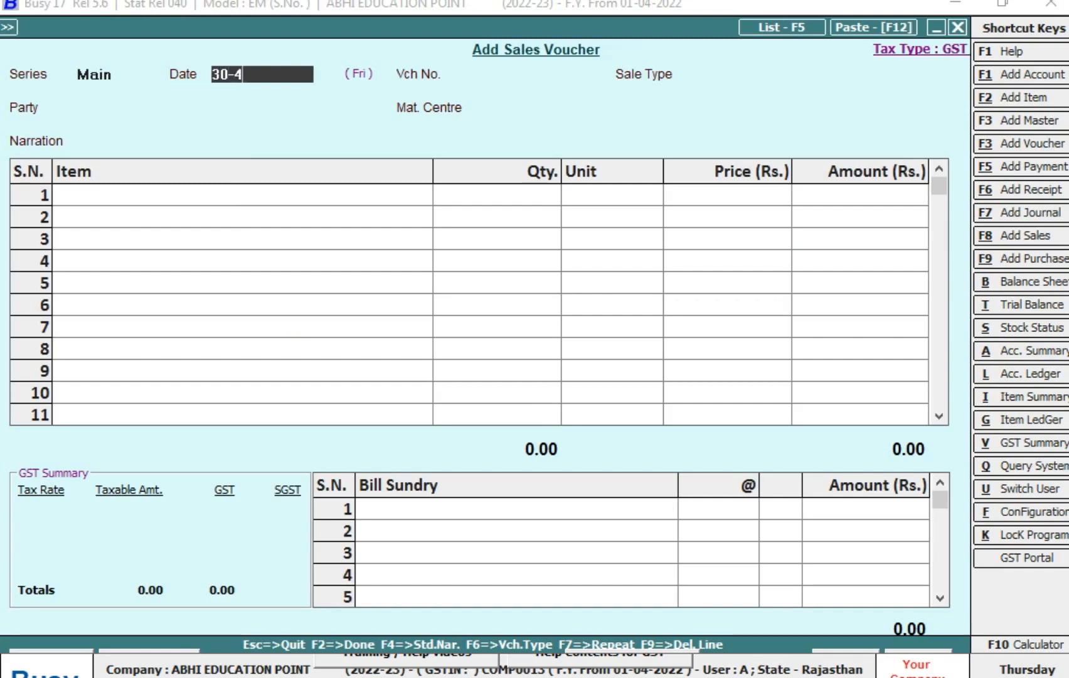
key(Return)
text(32)
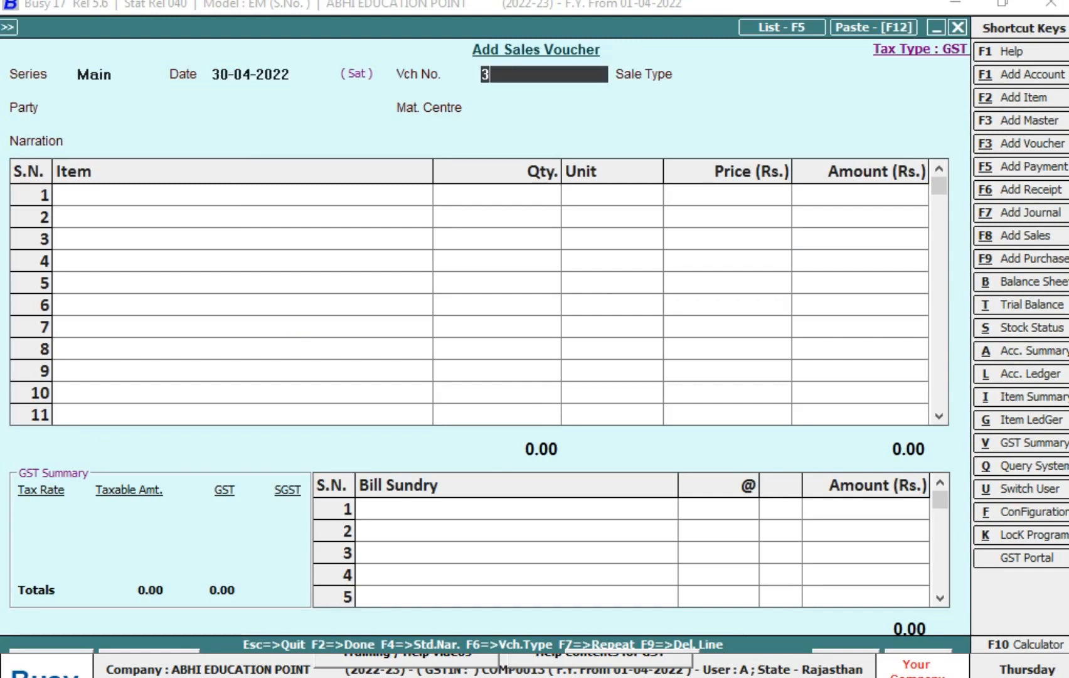
key(Return)
key(Return)
- Set the sale type to L/GST-MultiRate and the party to Cash, with Main Store as the material centre
key(BackSpace)
text(L)
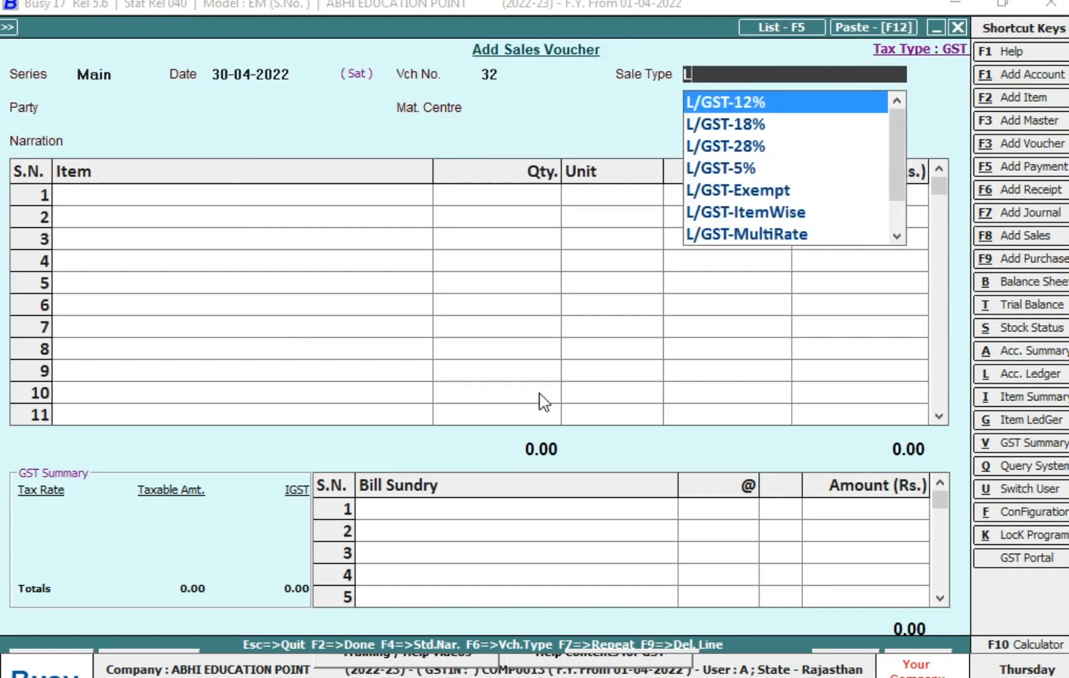
key(Down)
key(Down)
key(Down)
key(Down)
key(Down)
key(Down)
key(Return)
text(CA)
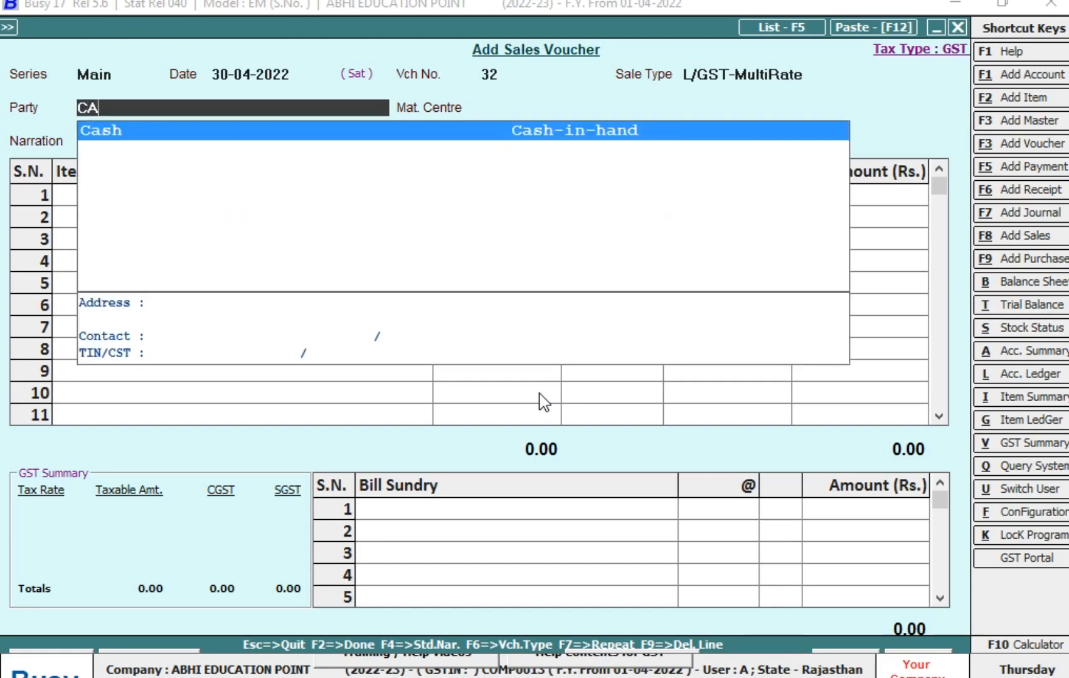
key(Return)
- Add AATA 5 KG as the first sale item, compare its MRP entries, and pick MRP 130.00 with sales price 125.00
key(Return)
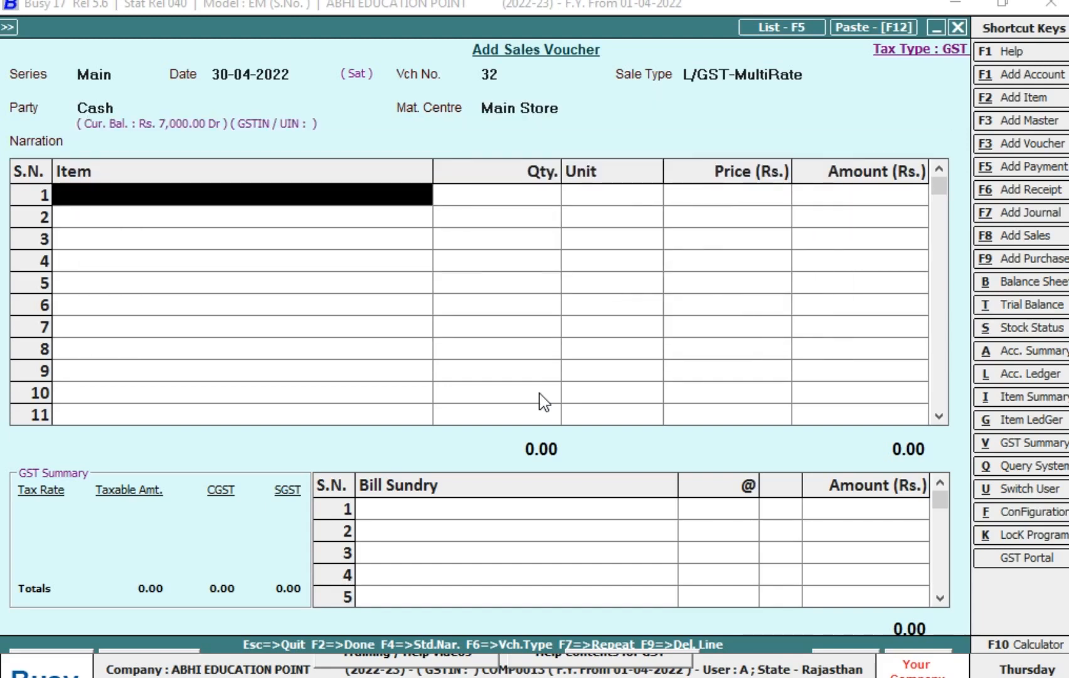
text(AA)
key(Return)
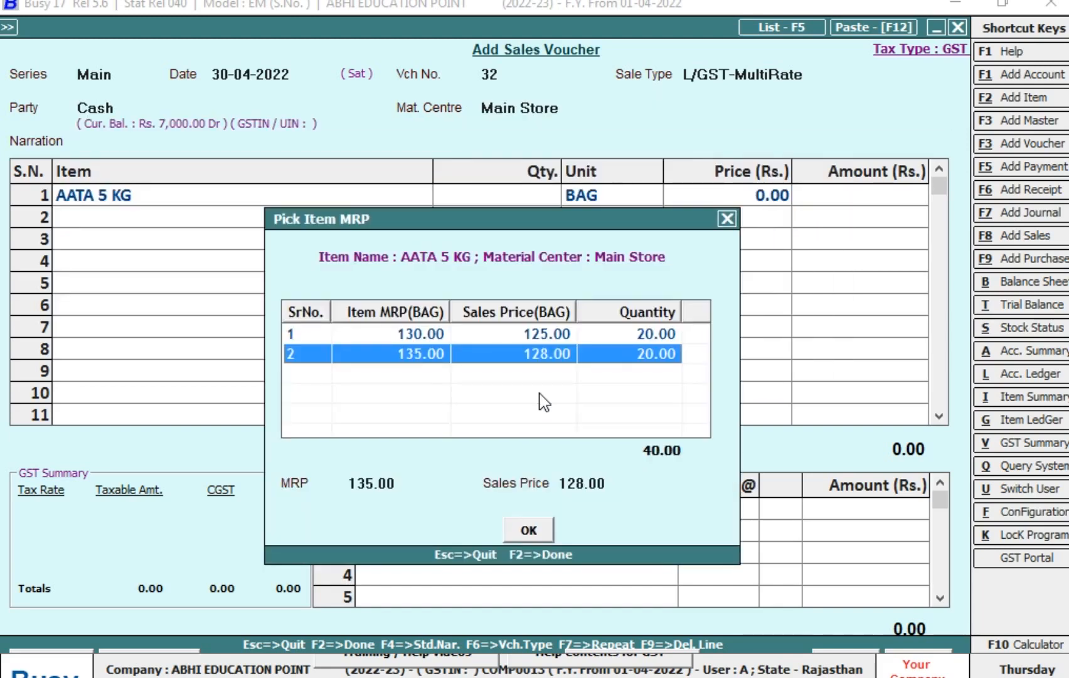
key(Up)
key(Down)
key(Up)
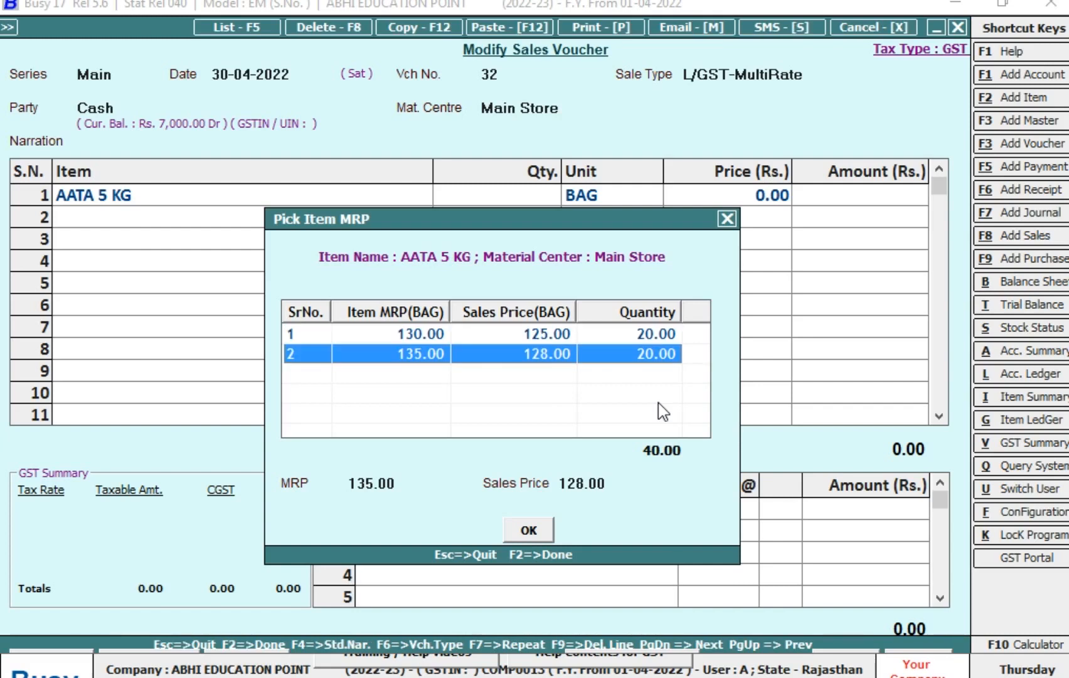
key(Up)
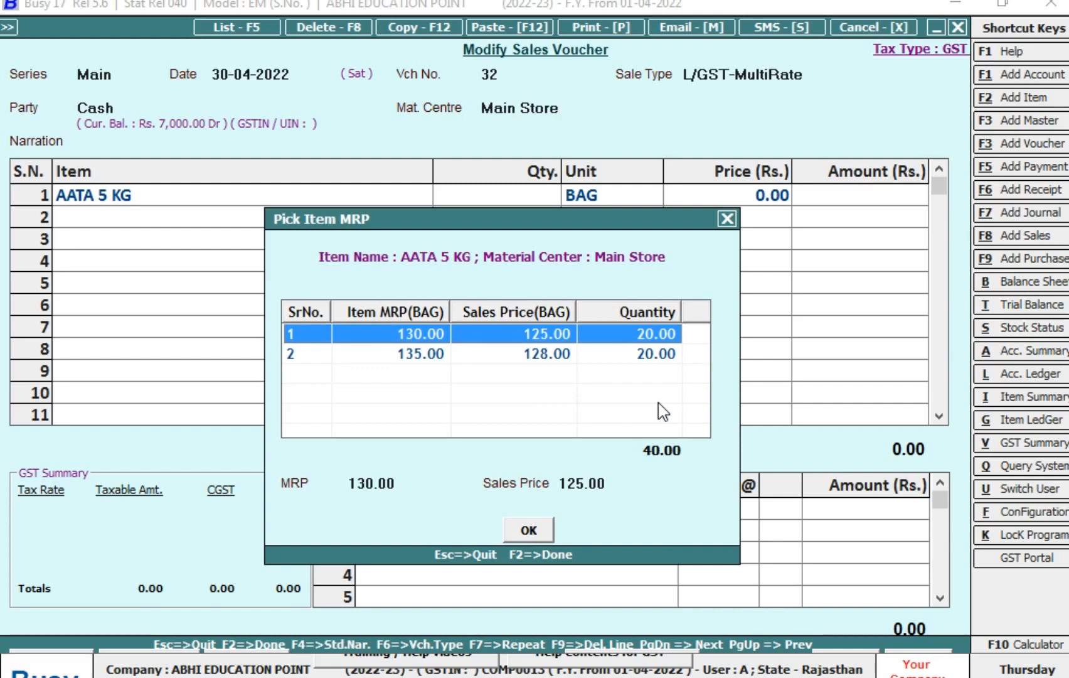
key(Down)
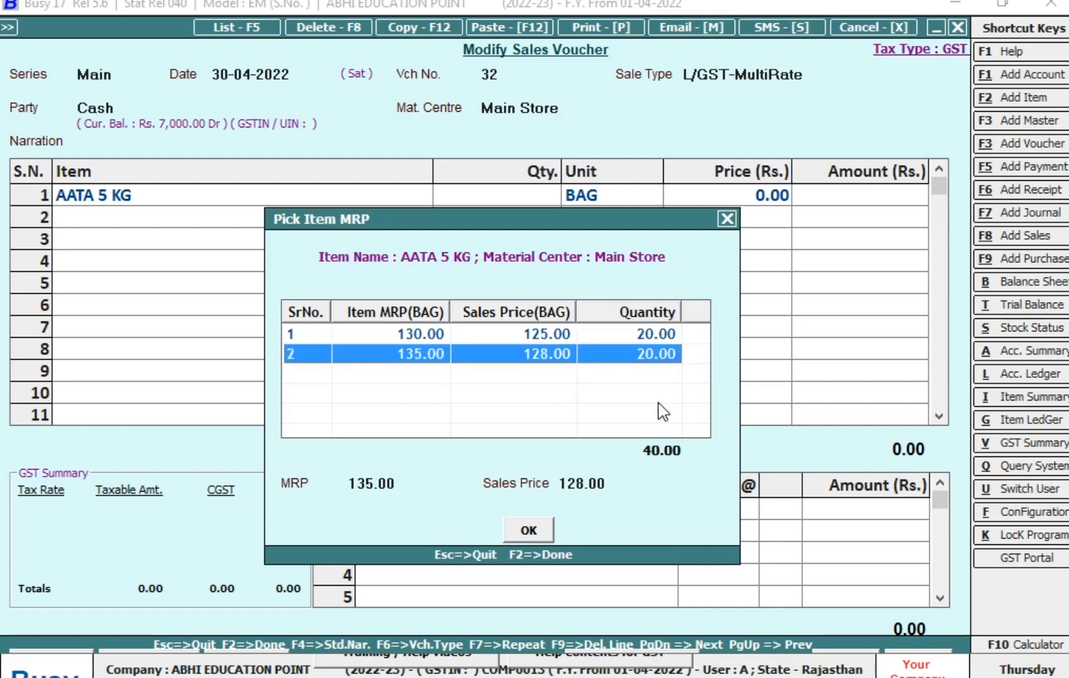
key(Up)
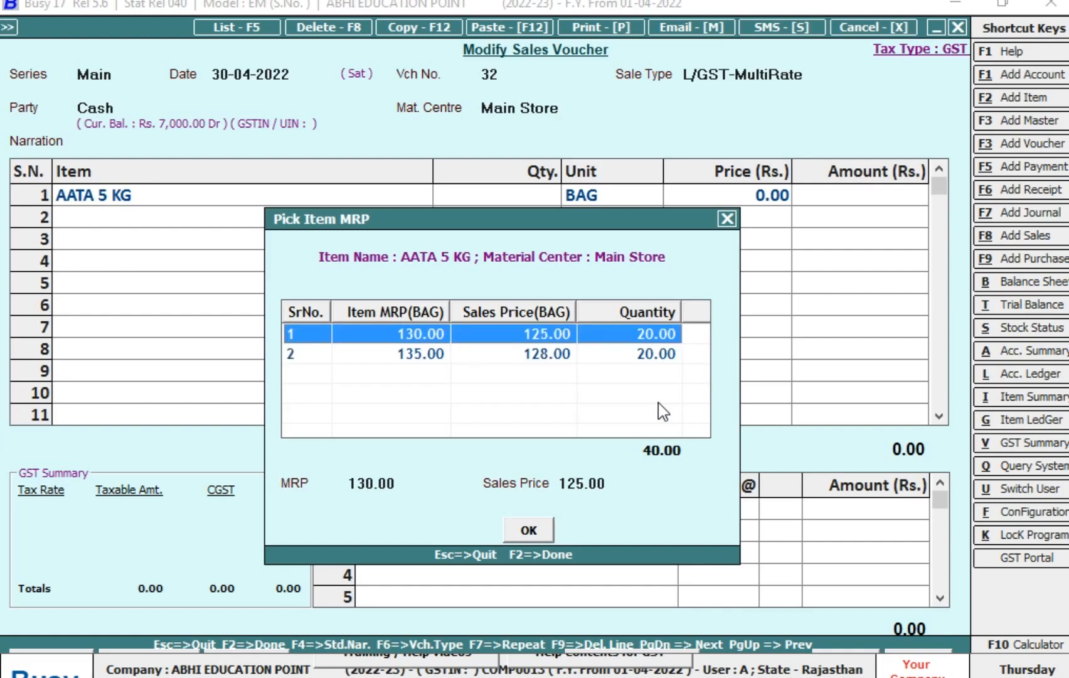
key(Down)
key(Up)
key(Down)
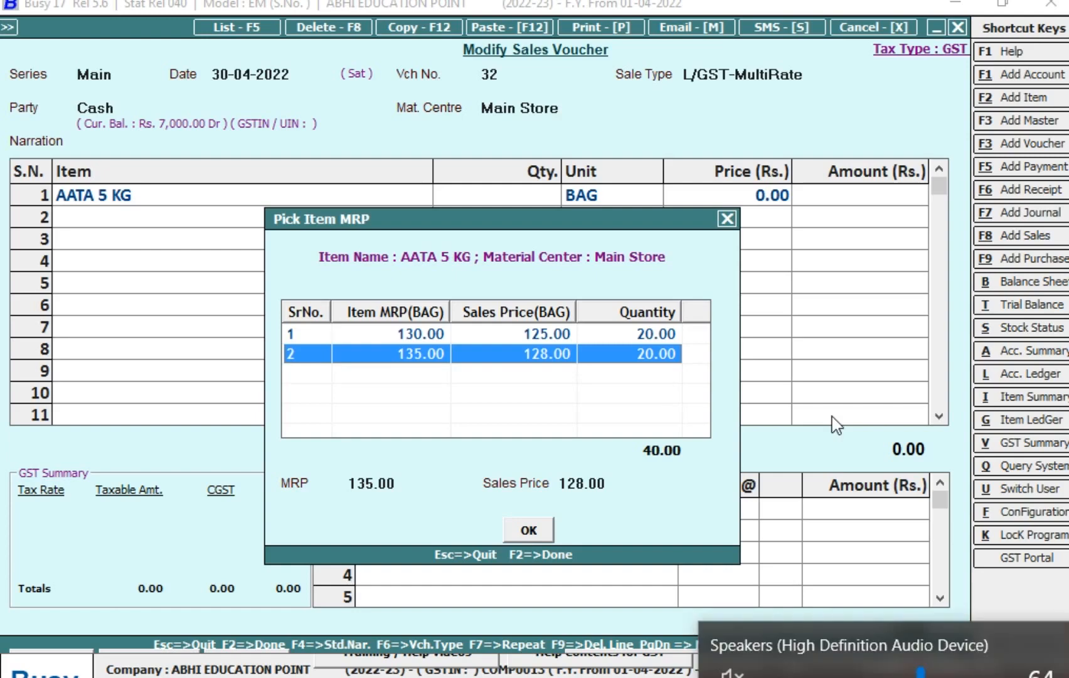
key(Up)
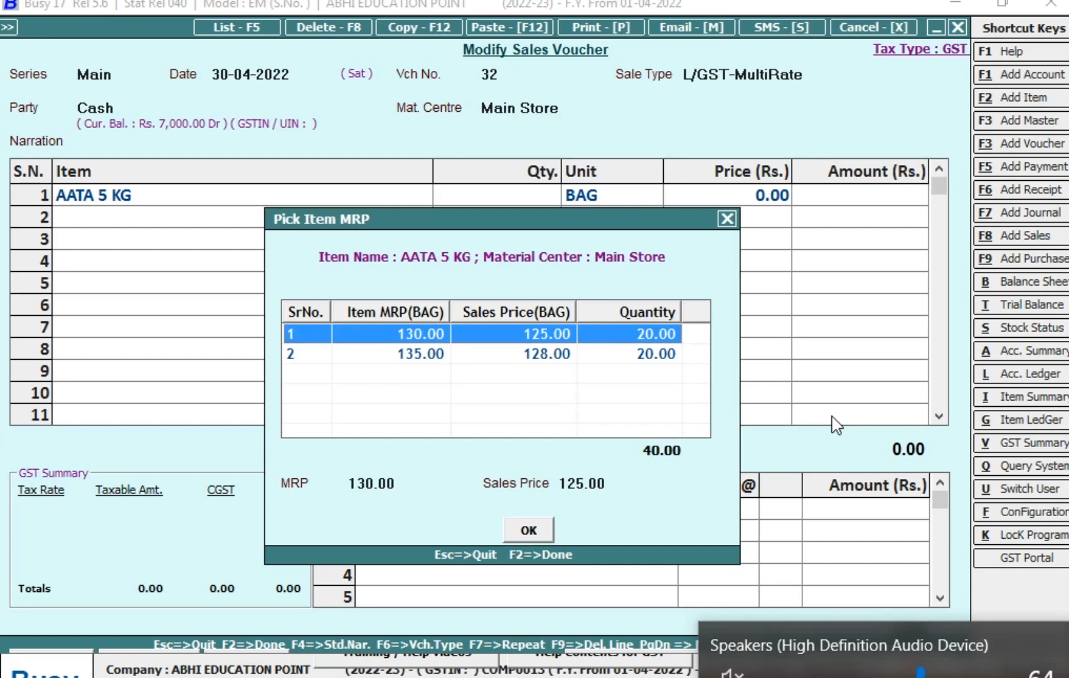
key(Return)
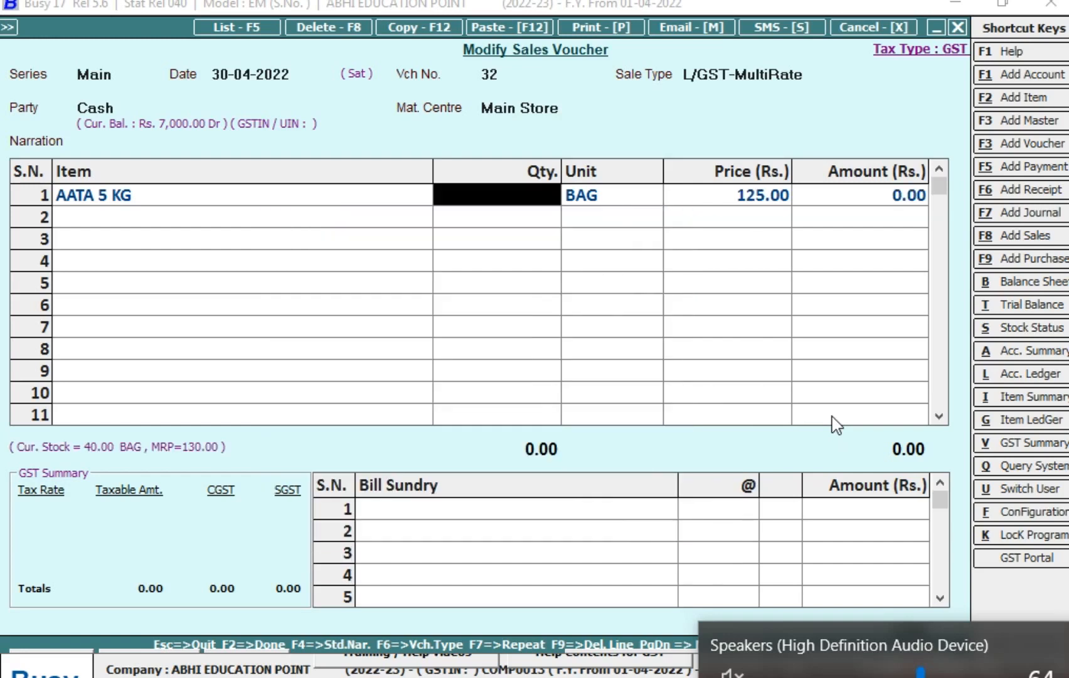
- Set the AATA 5 KG sale quantity to 8 bags, keeping the price of 125.00
text(8)
key(Return)
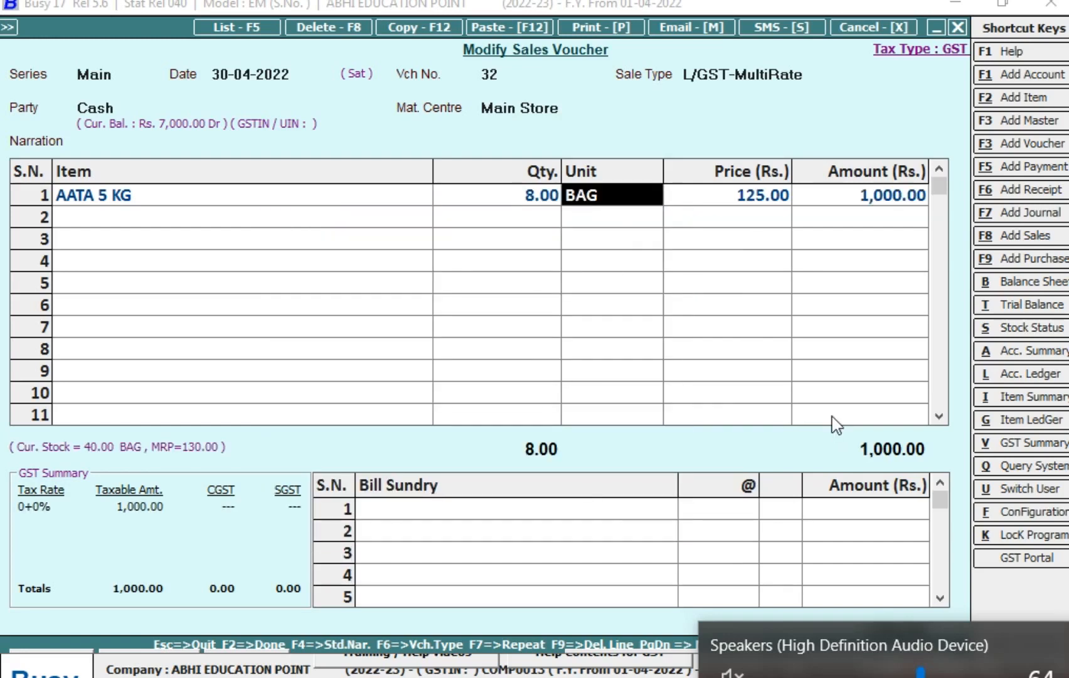
key(Return)
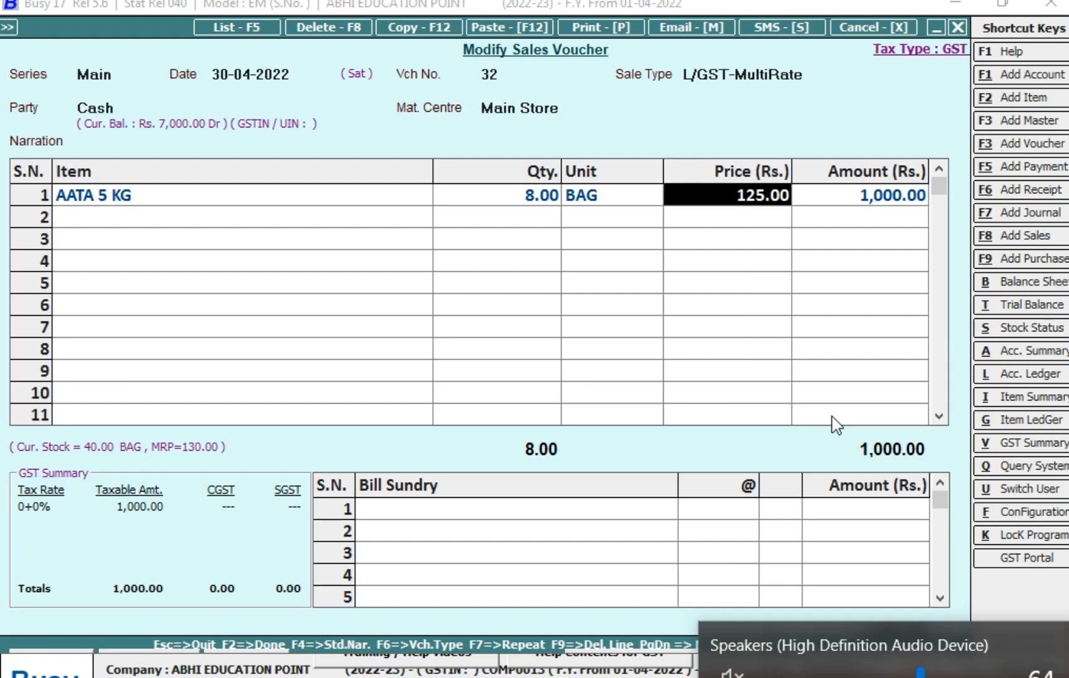
- Recheck the MRP selection of the AATA 5 KG sale line and keep the 130.00 entry
key(Left)
key(Left)
key(Left)
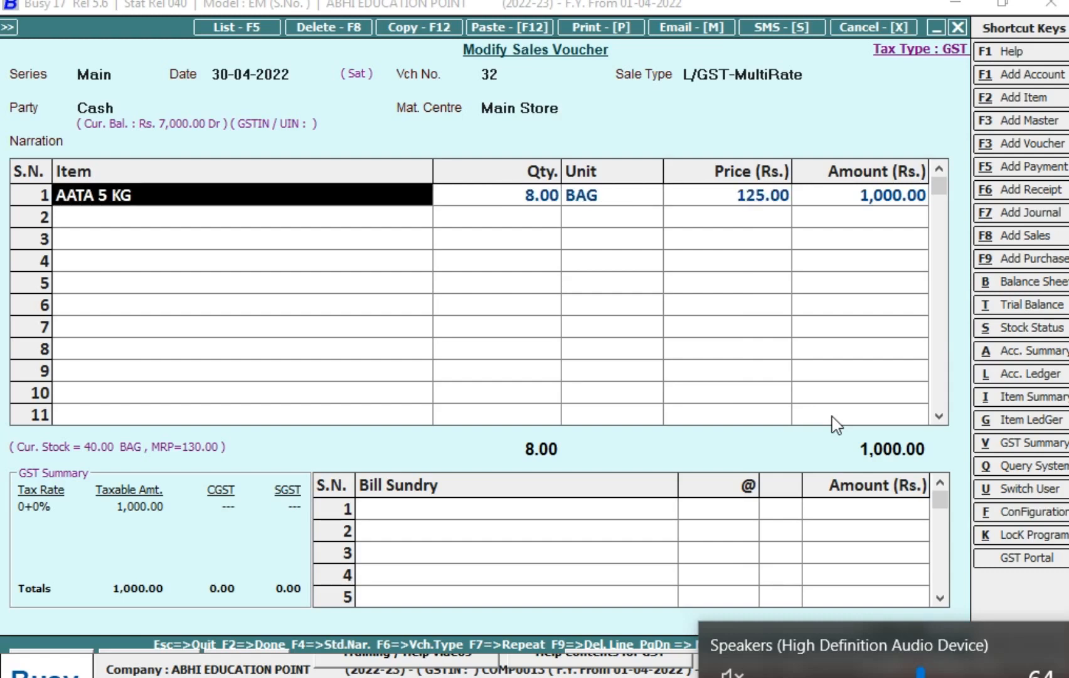
key(Return)
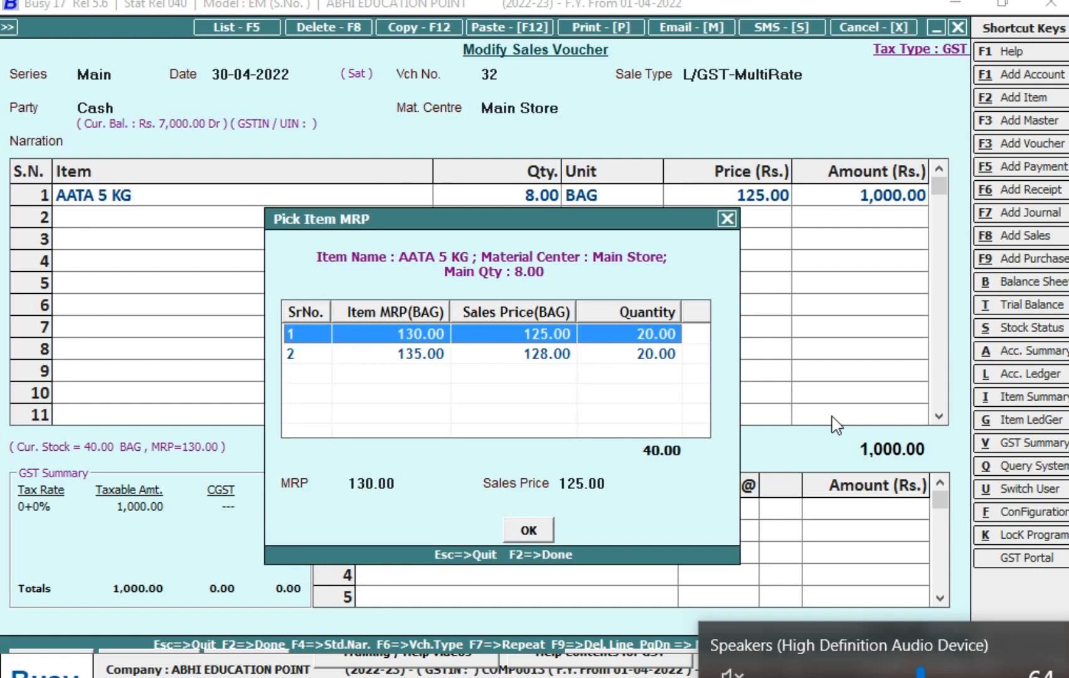
key(Return)
key(Return)
key(Return)
key(Return)
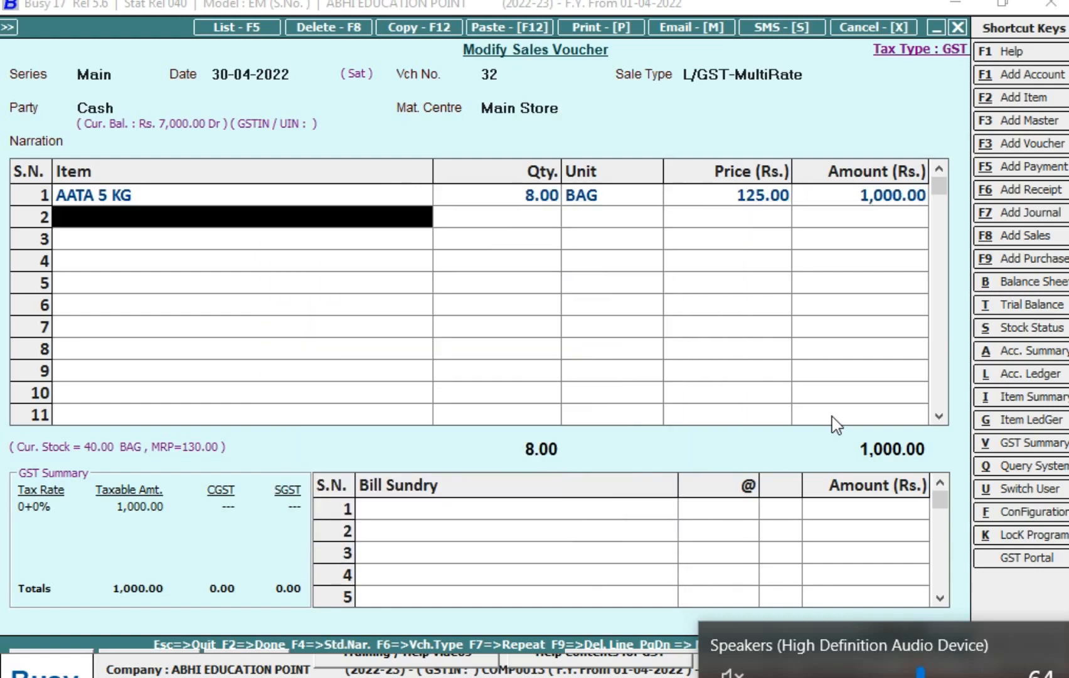
- Add SGST at 2.5% as the first bill sundry of the sales voucher
key(Return)
text(s)
key(Return)
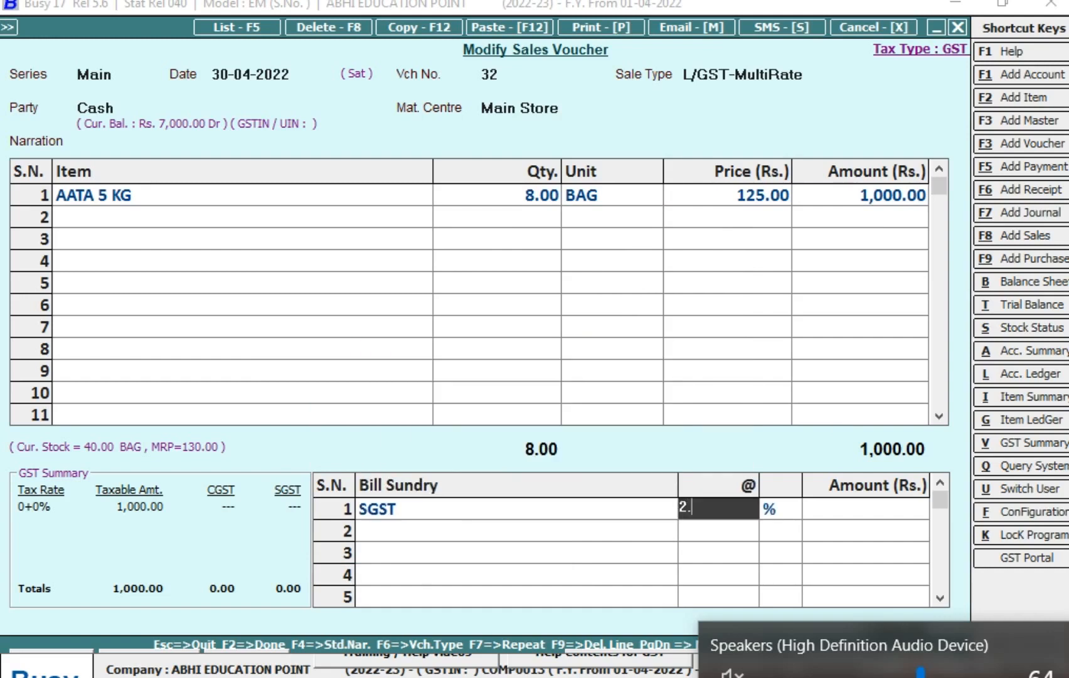
key(Return)
key(Return)
- Add CGST at 2.5% as the second bill sundry of the sales voucher
text(c)
key(Return)
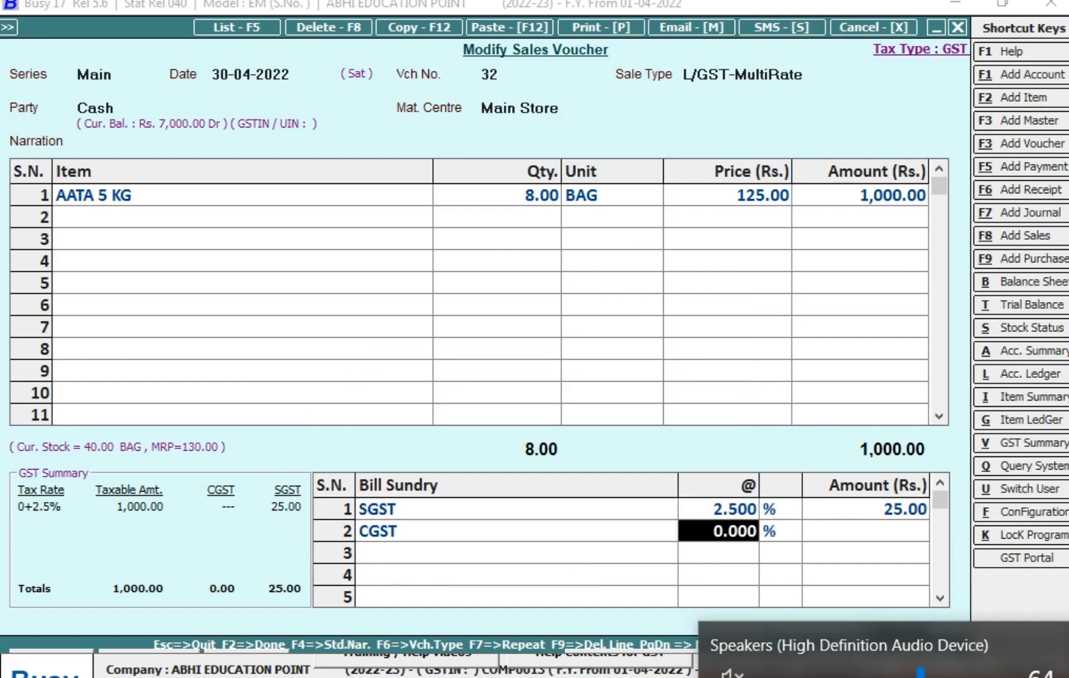
text(2.5)
key(Return)
key(Return)
key(Return)
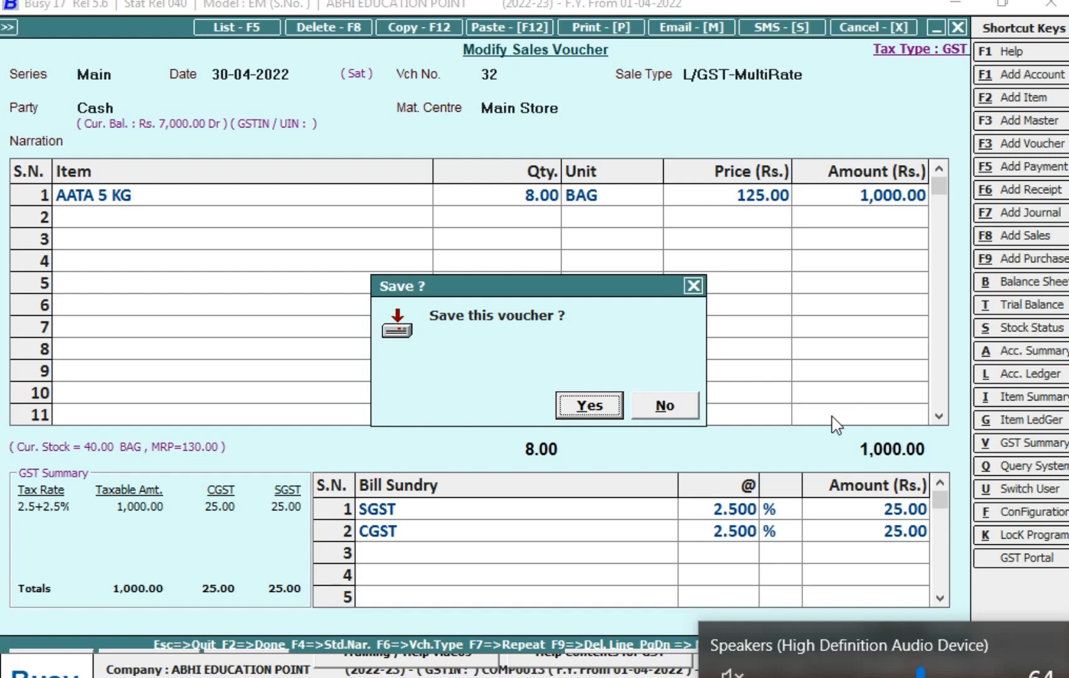
- Save the first sales voucher and decline printing its invoice
key(Return)
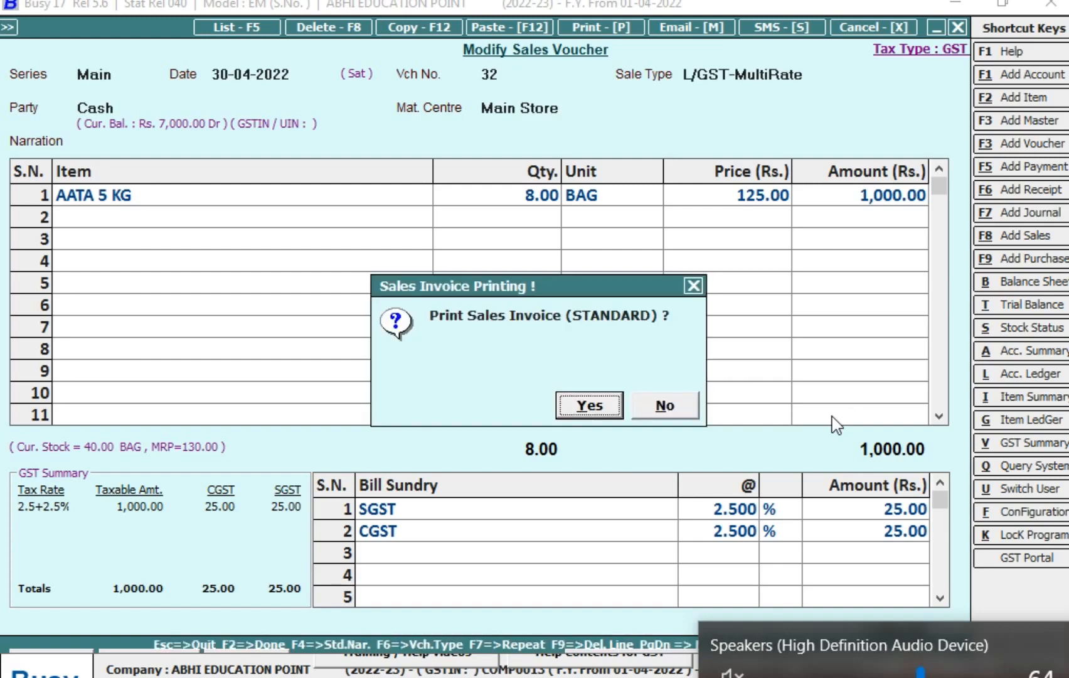
key(n)
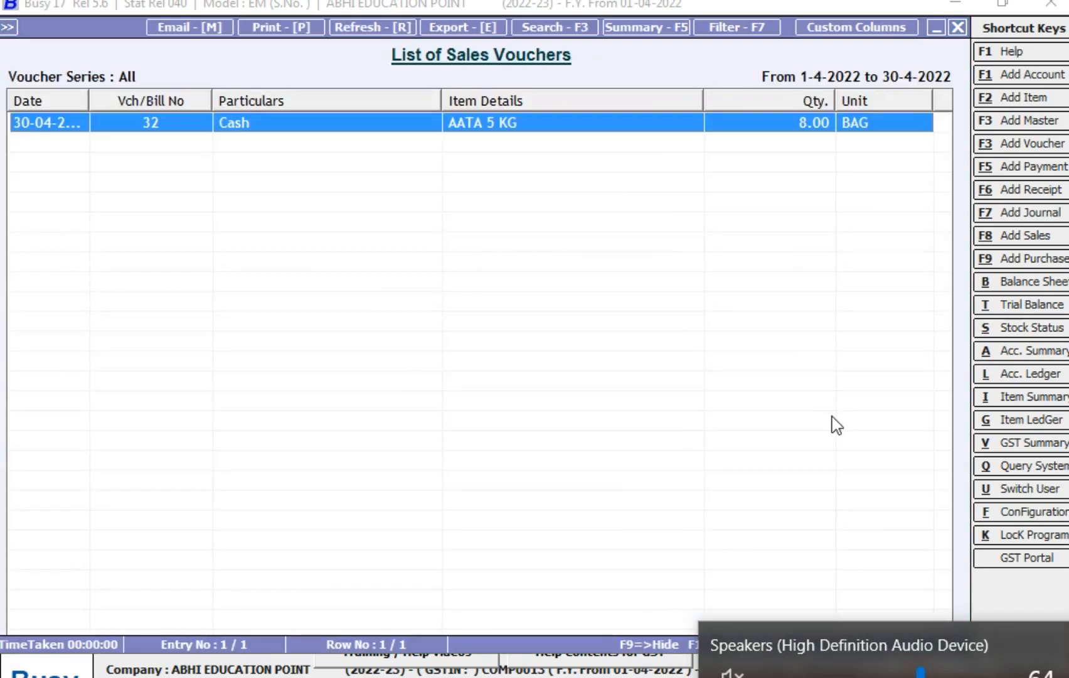
- Start a second sales voucher in series Main dated 01-05-2022 with voucher number 34
click(1038, 236)
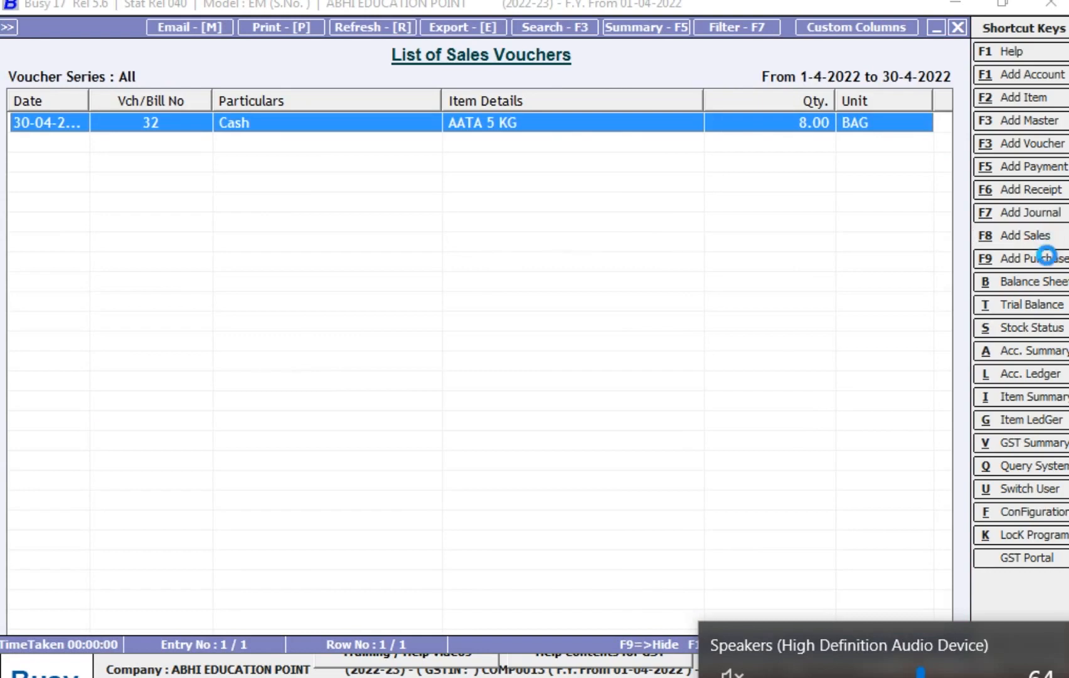
key(Return)
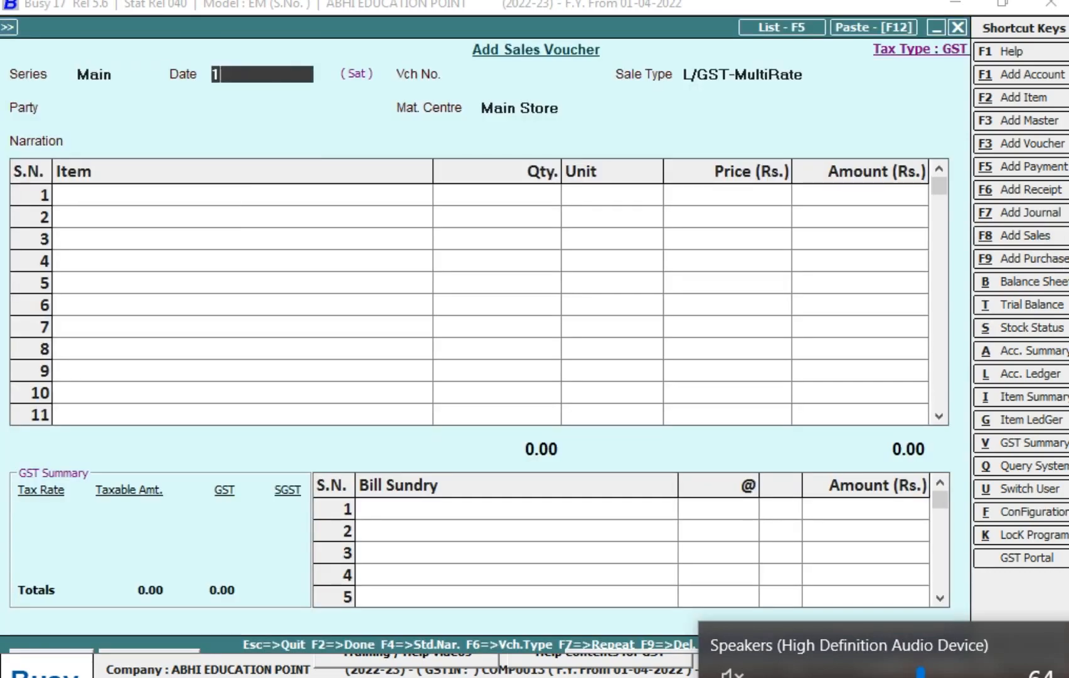
text(1)
key(Return)
key(Return)
text(n)
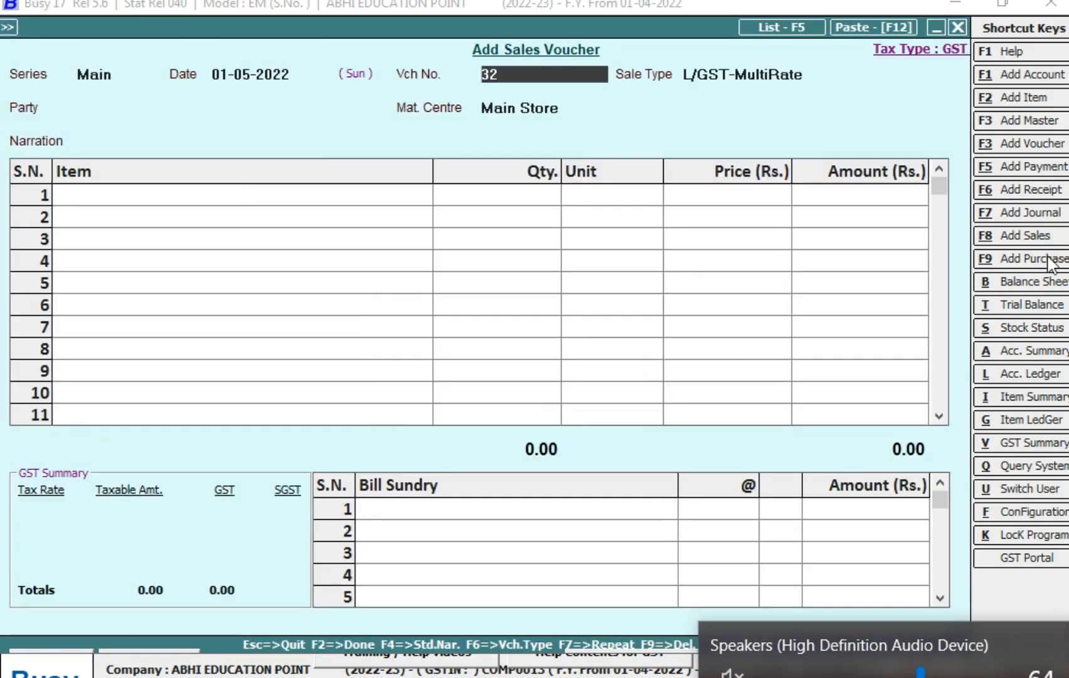
text(34)
key(Return)
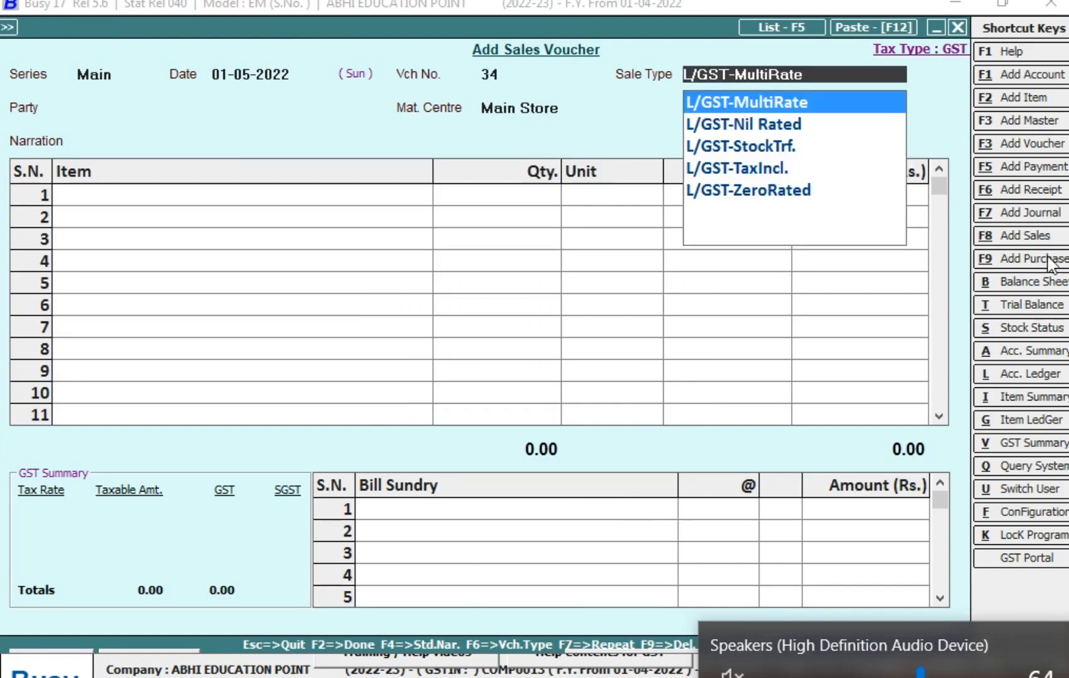
- Keep the L/GST-MultiRate sale type, choose Cash as the party, and leave the narration empty
key(Return)
text(CA)
key(Return)
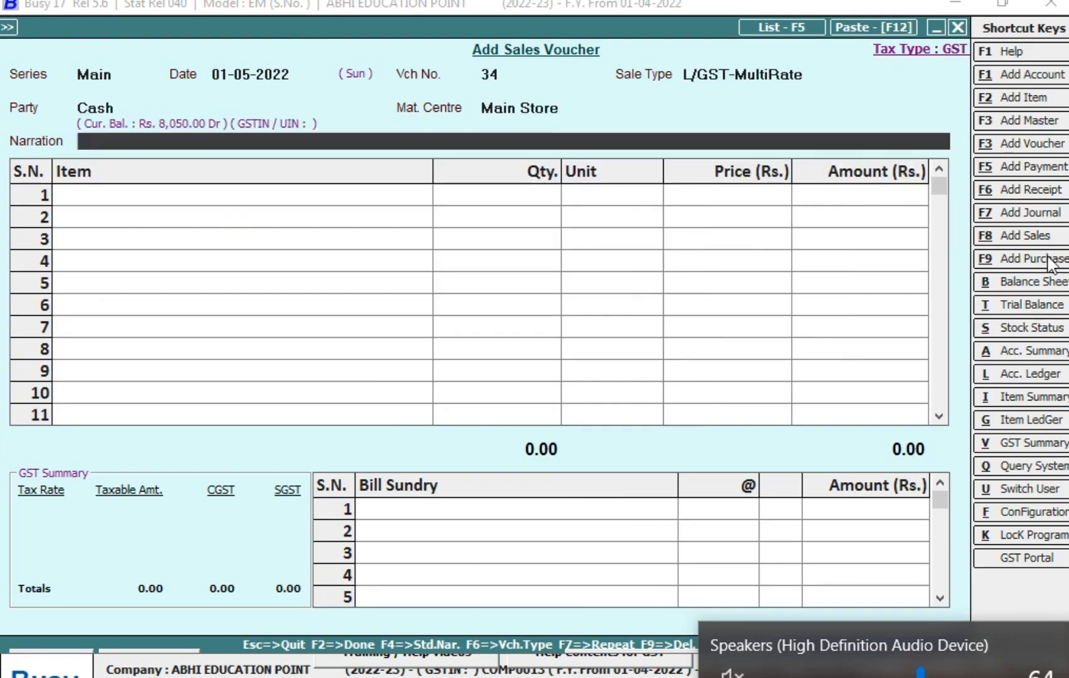
key(Return)
- Add AATA 5 KG to the second sale and pick its MRP 130.00 entry with sales price 125.00
text(aA)
key(Return)
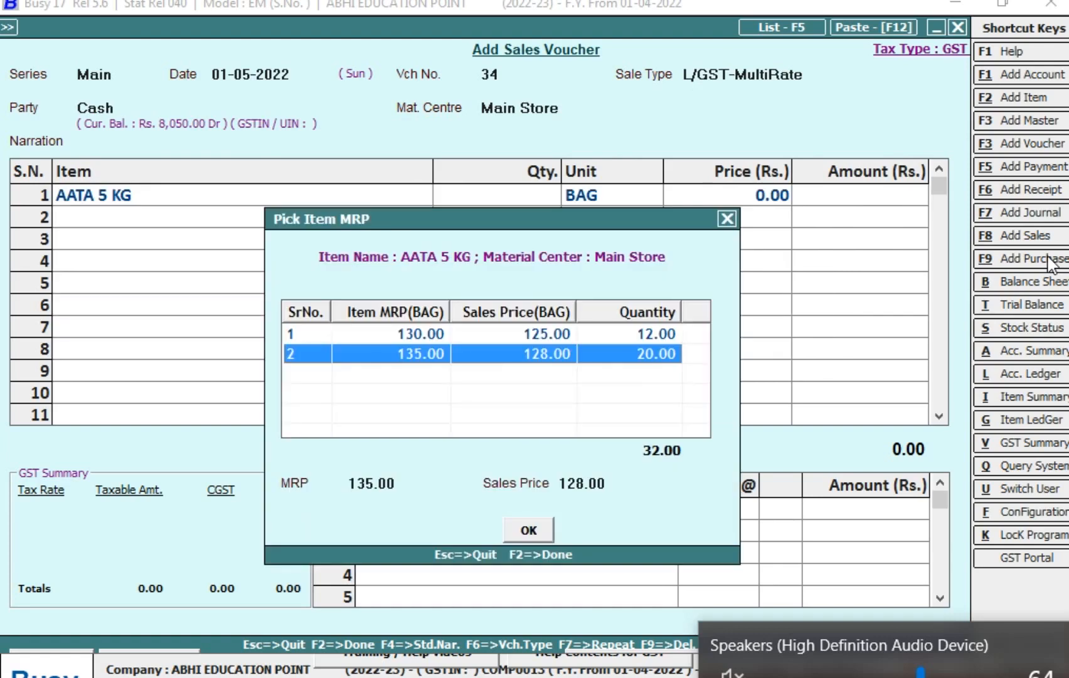
key(Up)
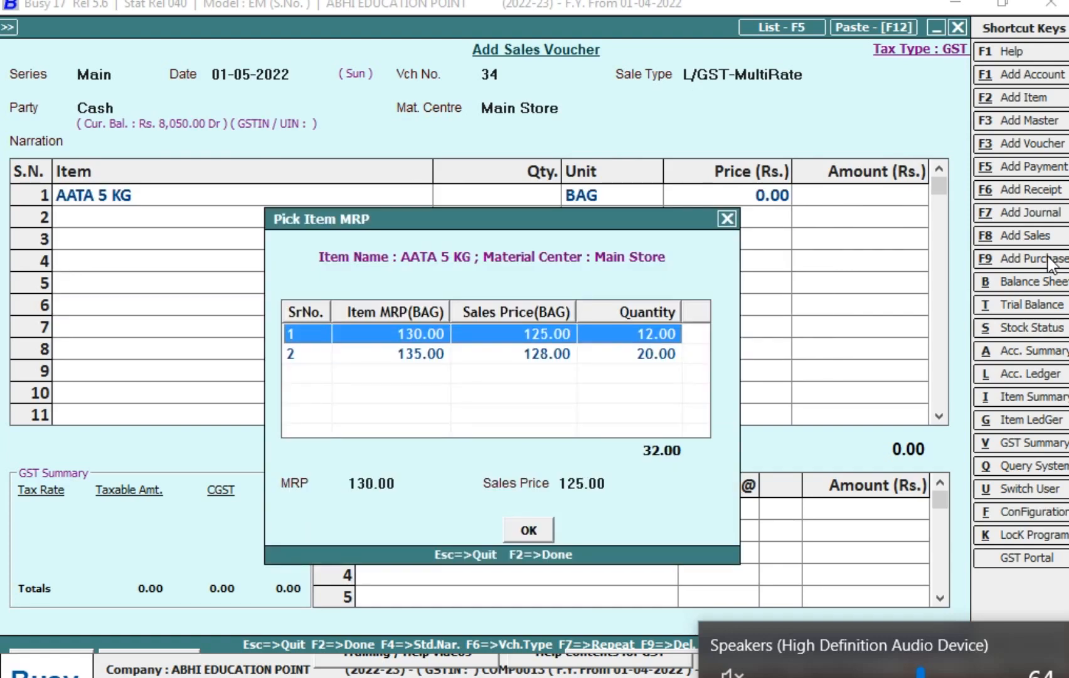
key(Down)
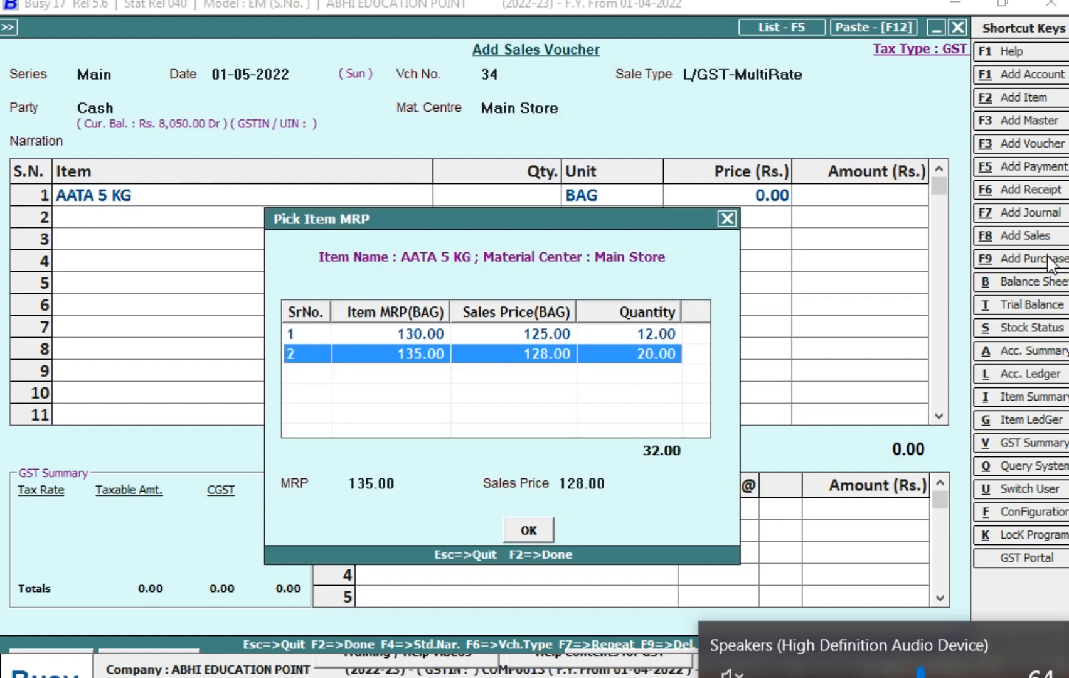
key(Up)
key(Return)
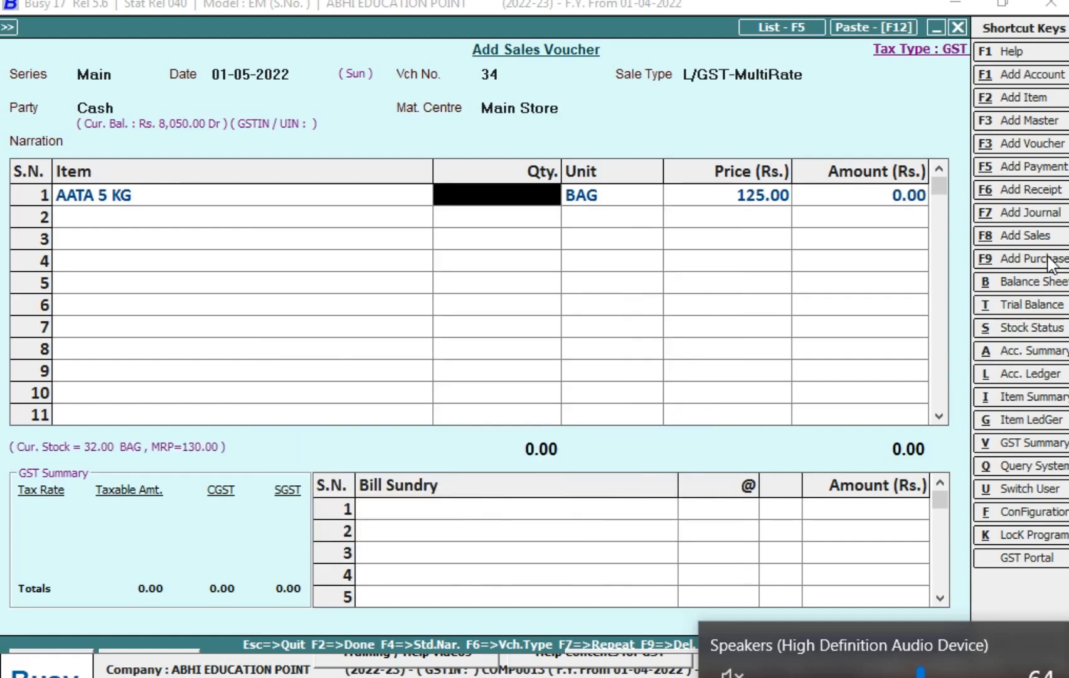
- Set the AATA 5 KG quantity in the second sale to 5 bags at the price of 125.00
text(5)
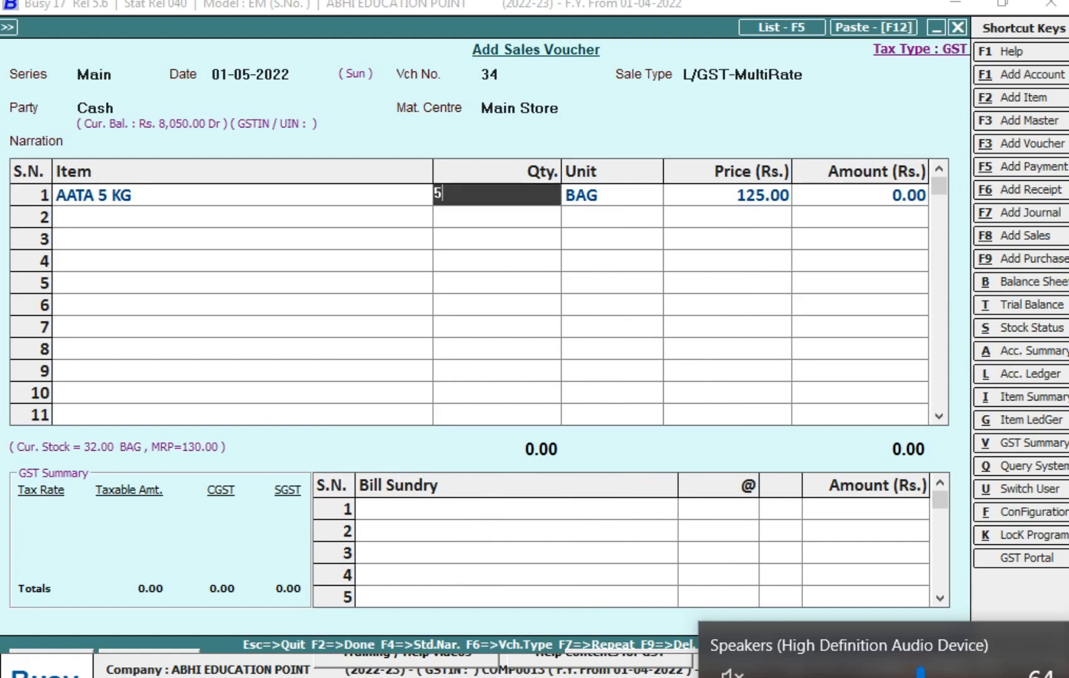
key(Return)
key(Return)
- Finish the second sale's item list and add SGST at 2.5% and CGST at 2.5% as bill sundries
key(Return)
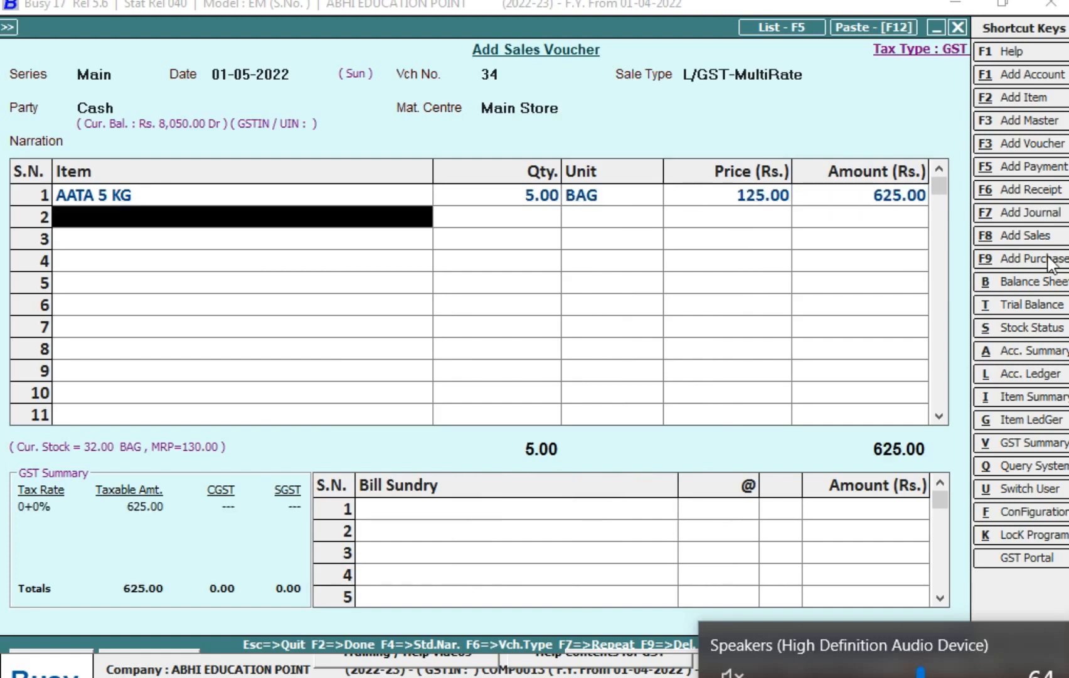
key(Return)
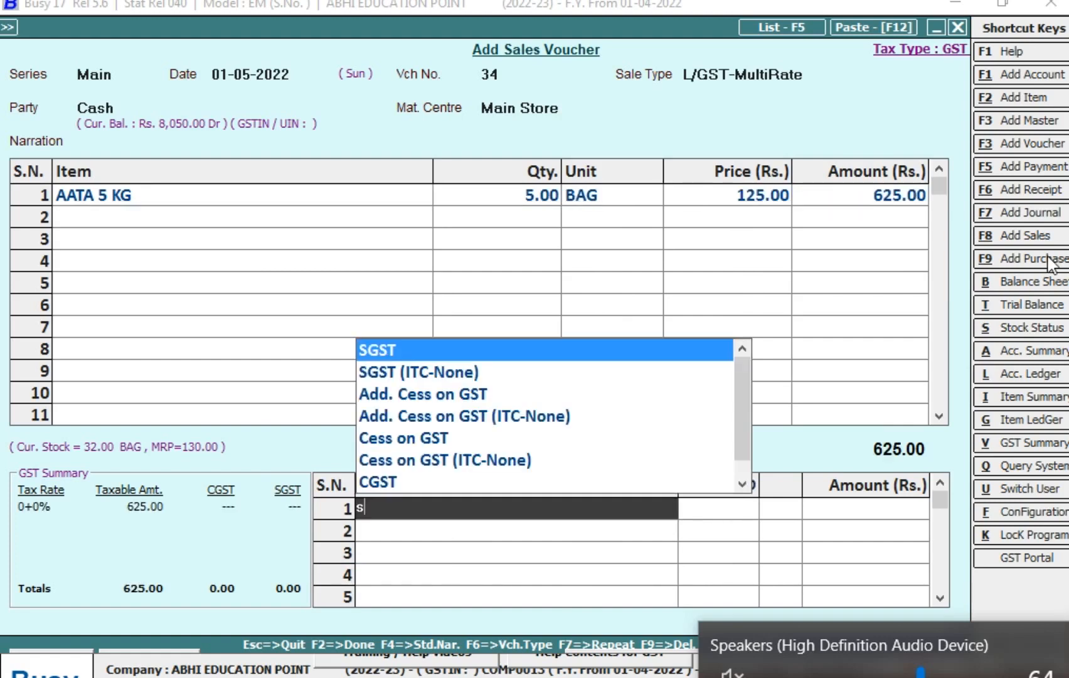
key(Return)
text(2.5)
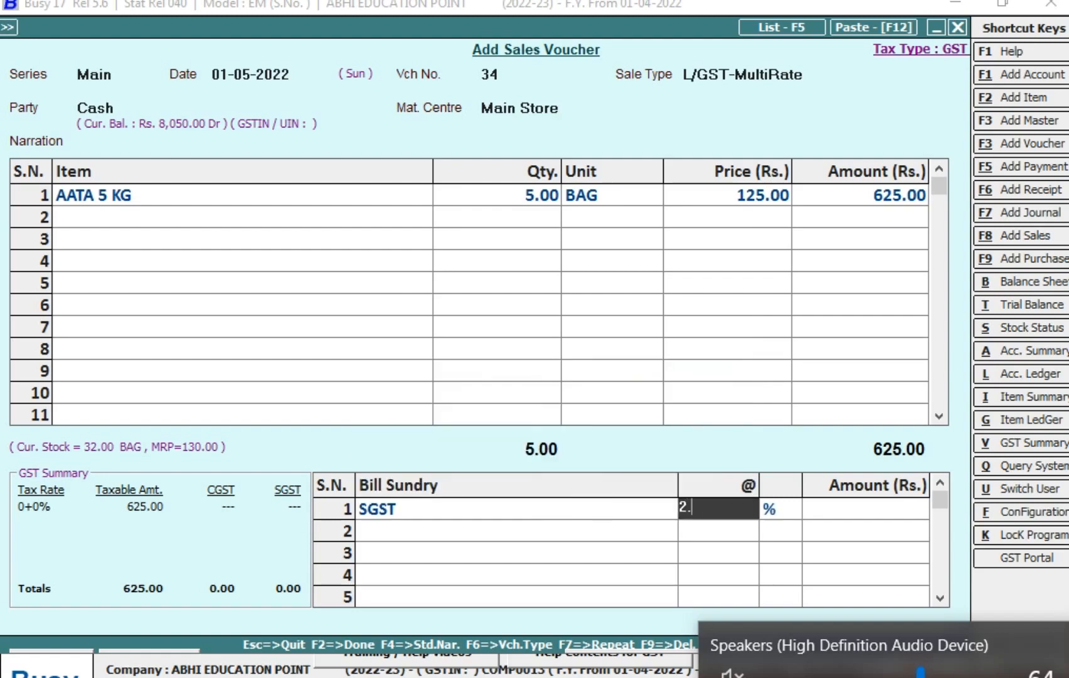
key(Return)
key(Return)
text(2.5)
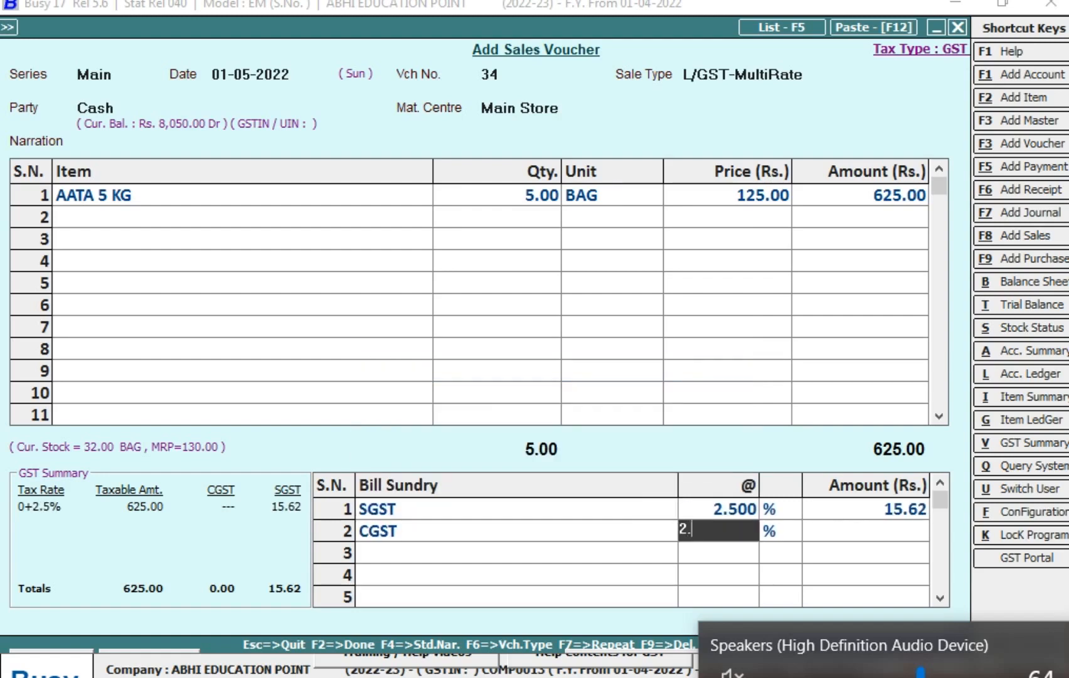
key(Return)
key(Return)
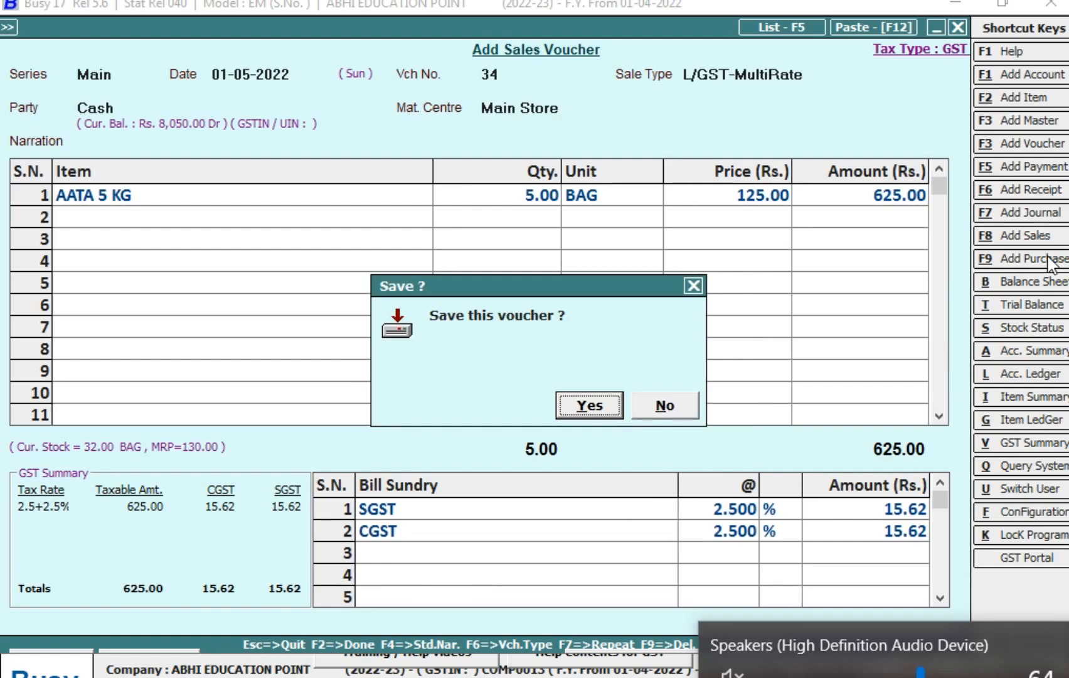
- Save the second sales voucher without printing the invoice, and leave the sales voucher screens
key(Return)
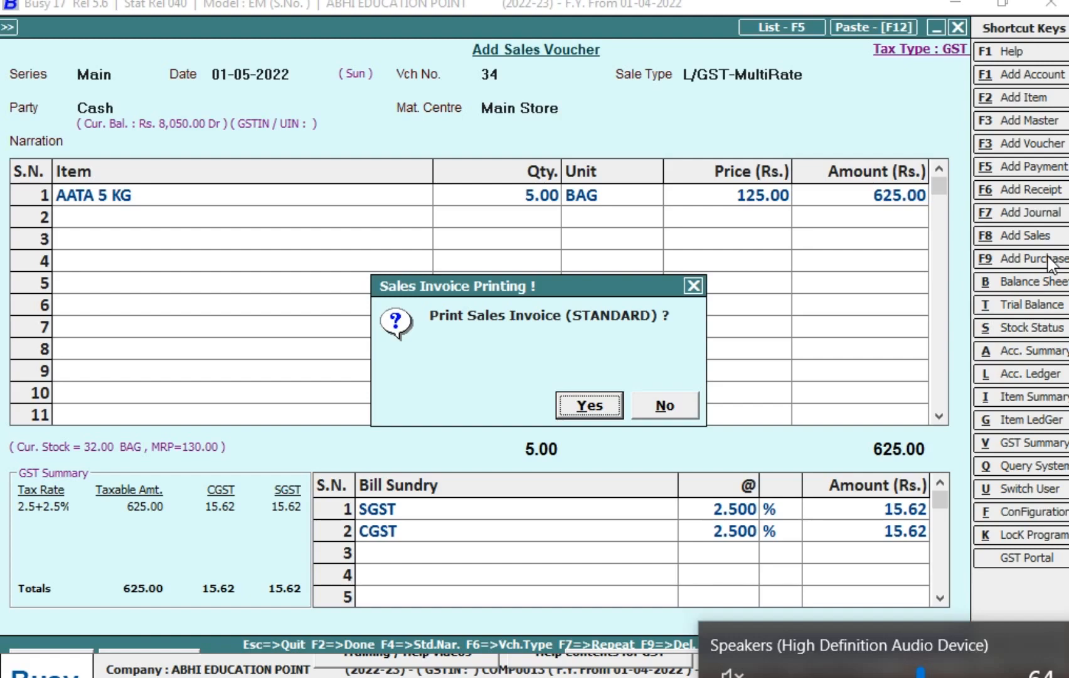
key(Escape)
key(Escape)
key(Escape)
key(Escape)
key(Escape)
key(Escape)
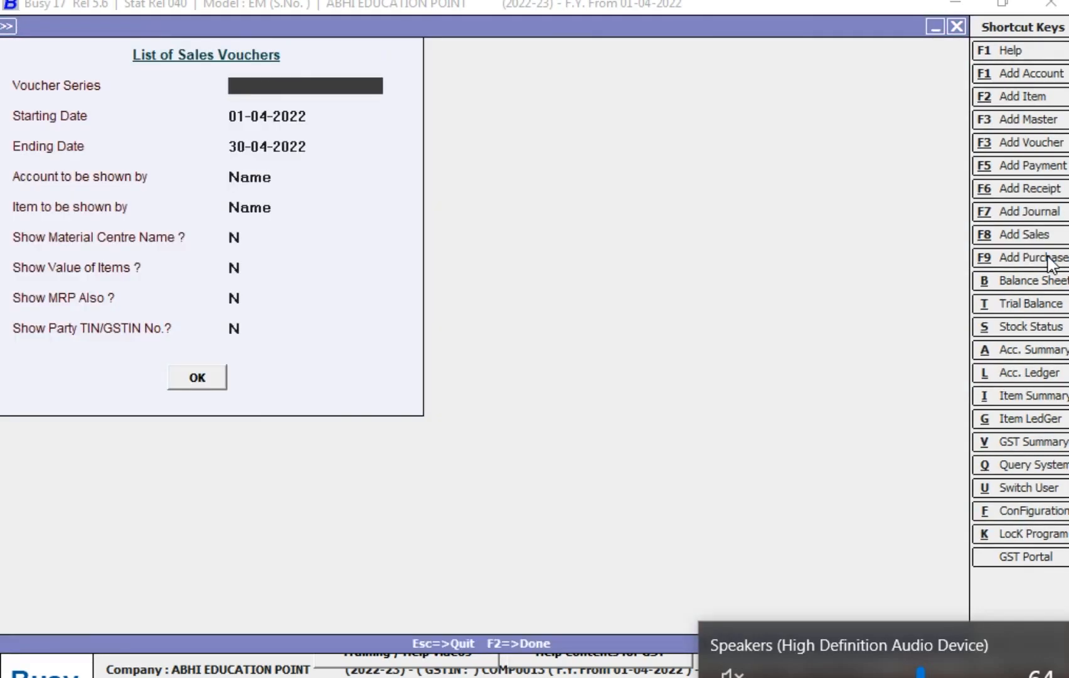
key(Escape)
- Open the Balances Only version of the MRP Closing Stock report from the MRP-wise reports
key(Right)
key(Down)
key(Down)
key(Down)
key(Down)
key(Down)
key(Down)
key(Down)
key(Down)
key(Down)
key(Down)
key(Down)
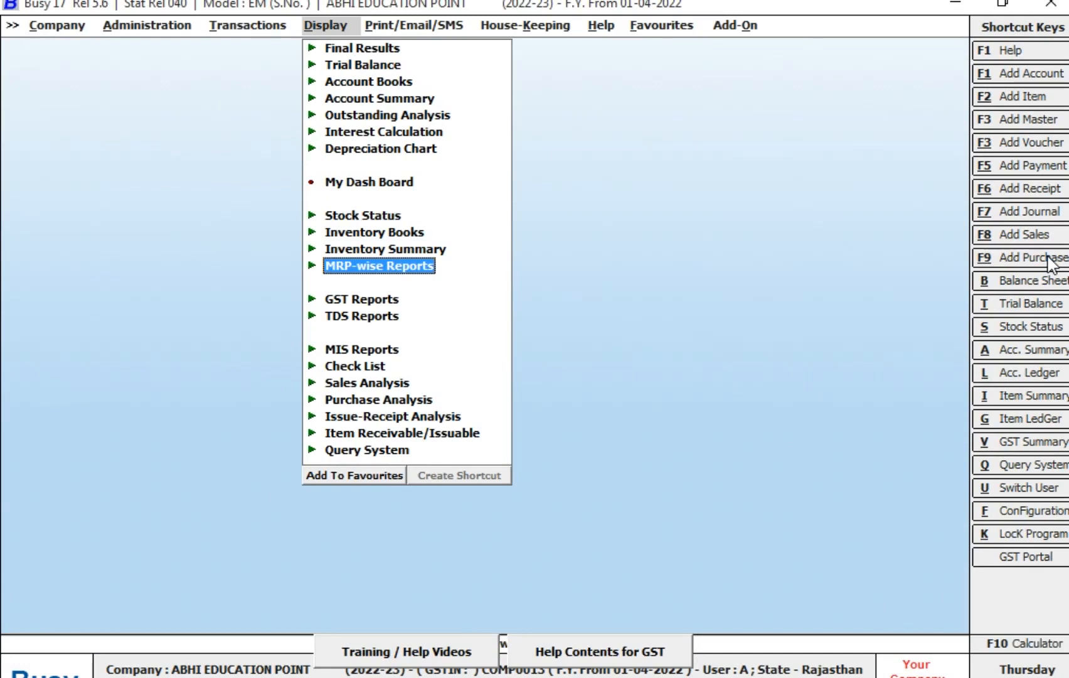
key(Return)
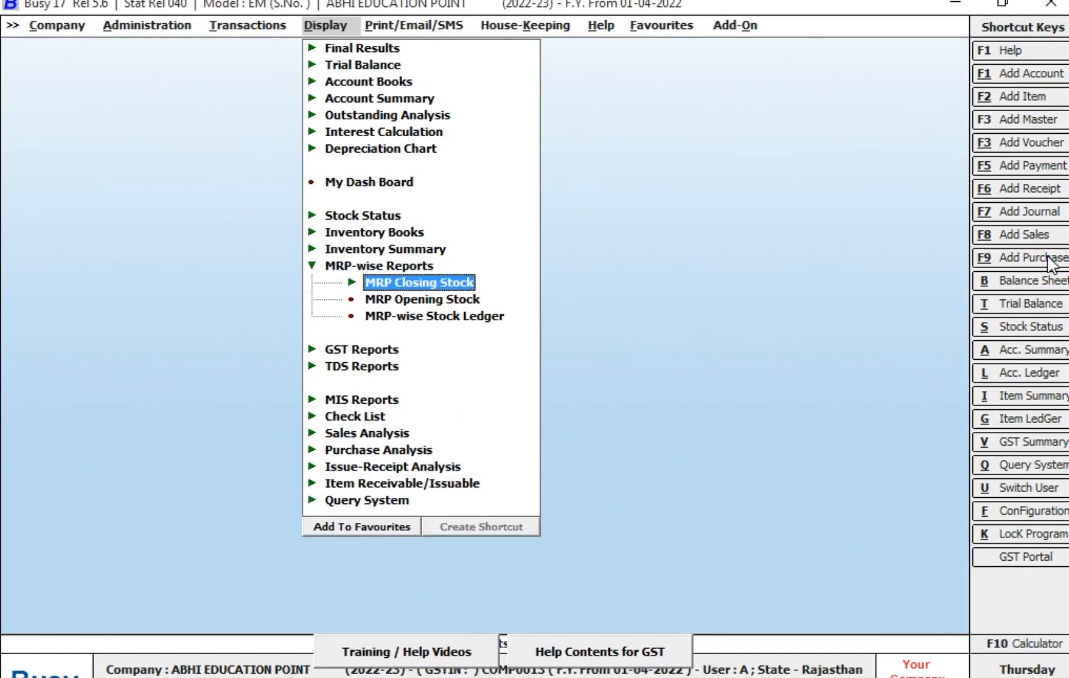
key(Return)
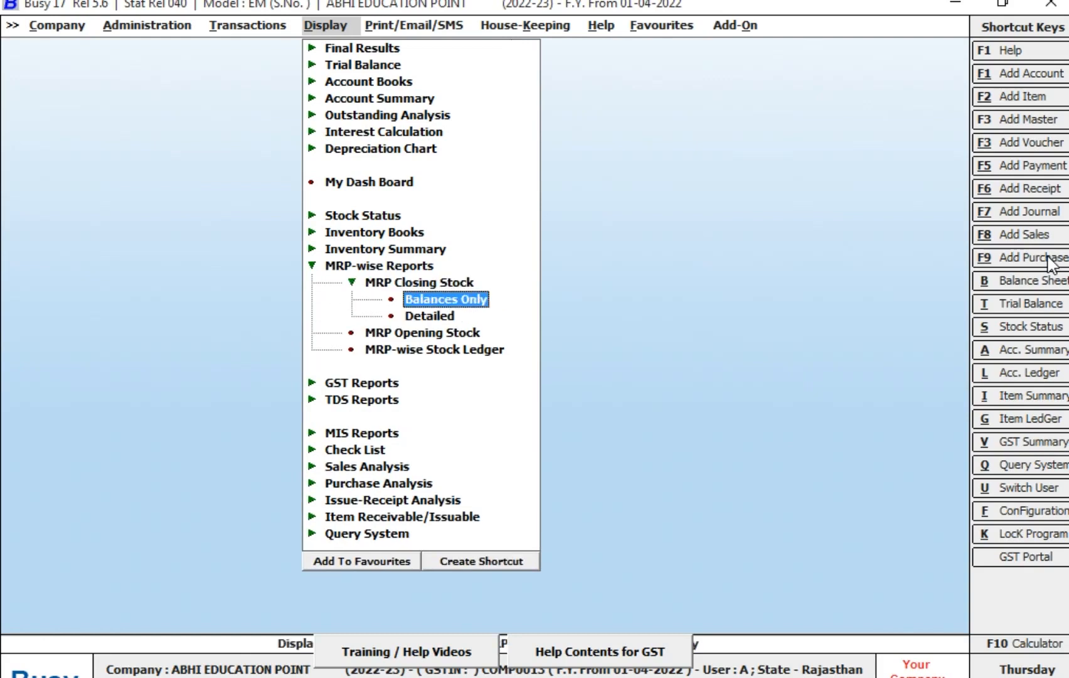
key(Return)
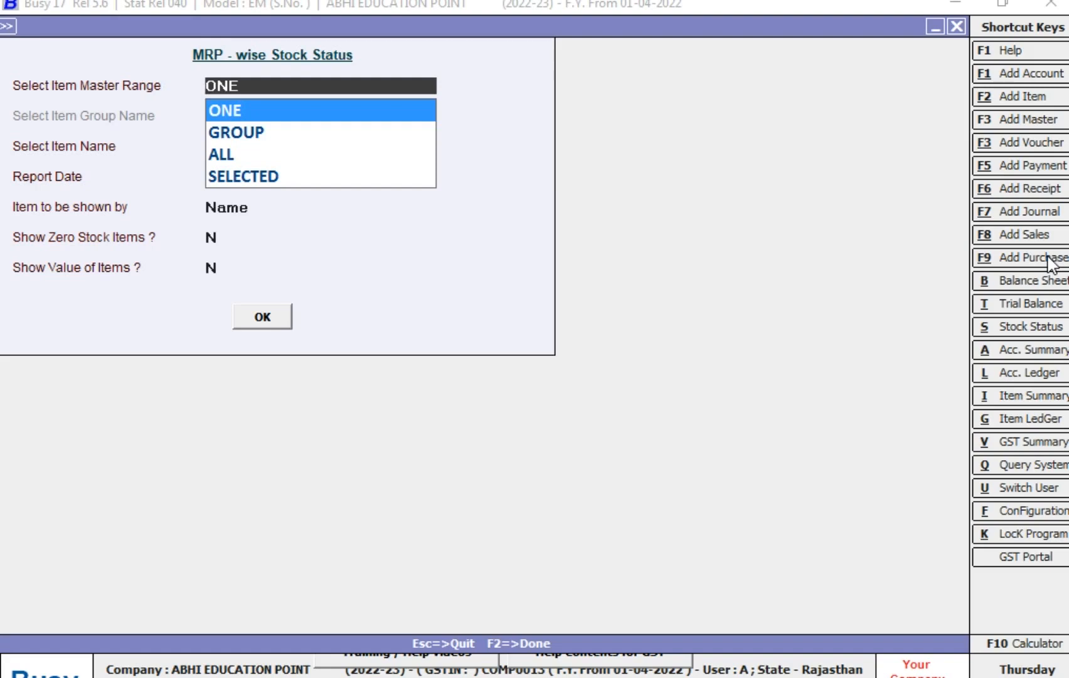
- Generate the MRP-wise stock status for the single item AATA 5 KG as on 01-05-2022, shown by name, without zero-stock items or item values
key(Down)
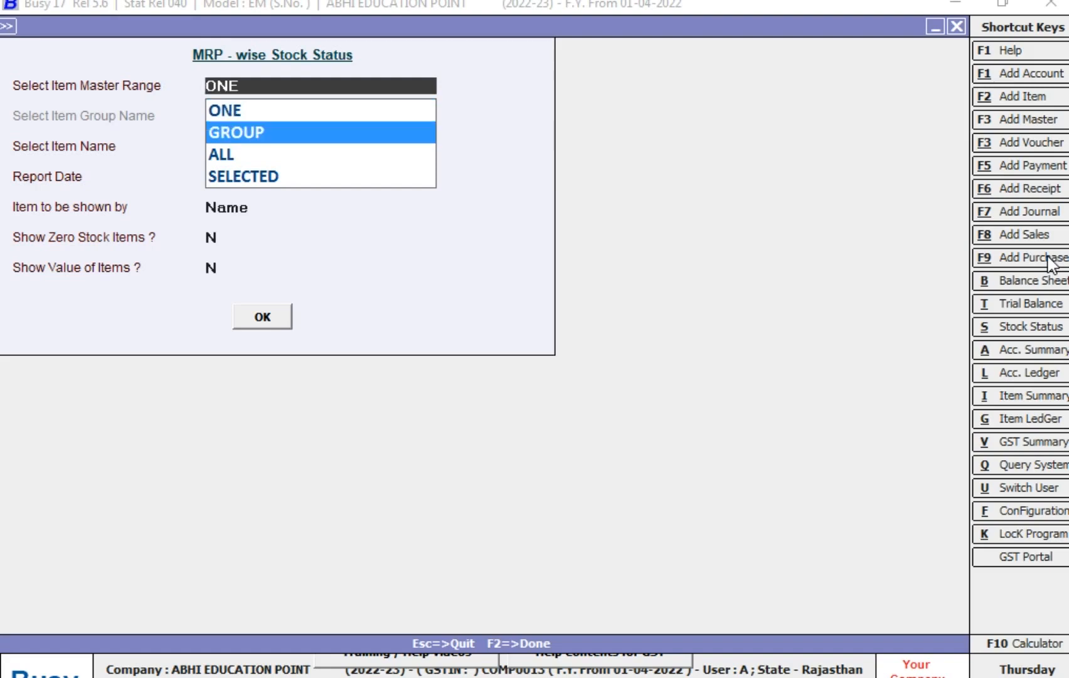
key(Down)
key(Down)
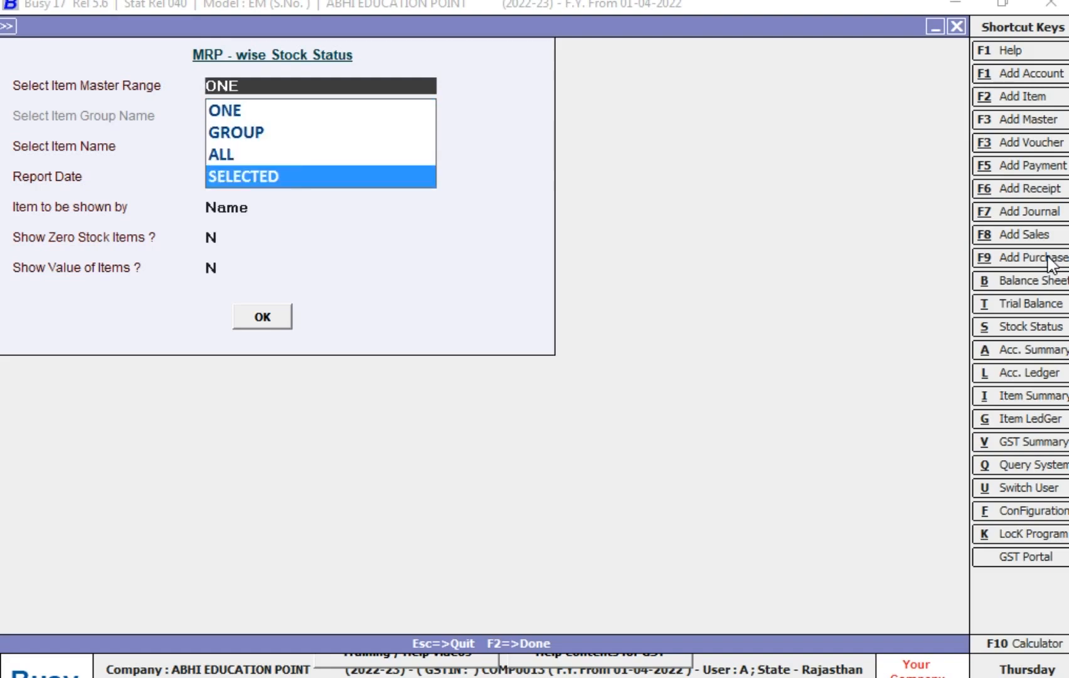
key(Up)
key(Up)
key(Up)
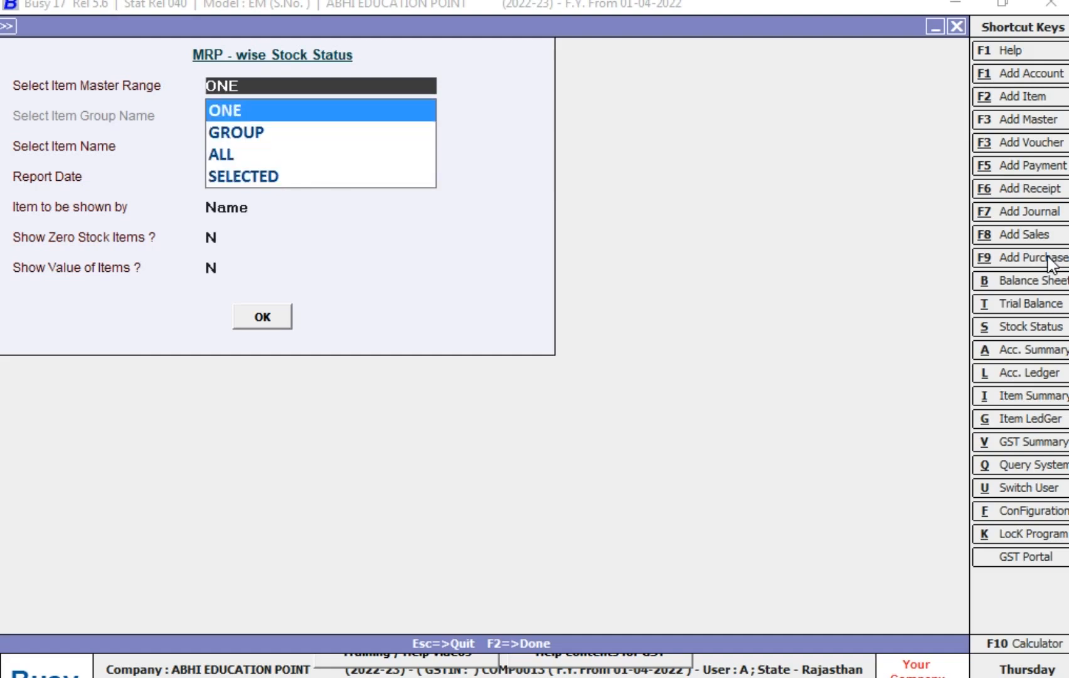
key(Return)
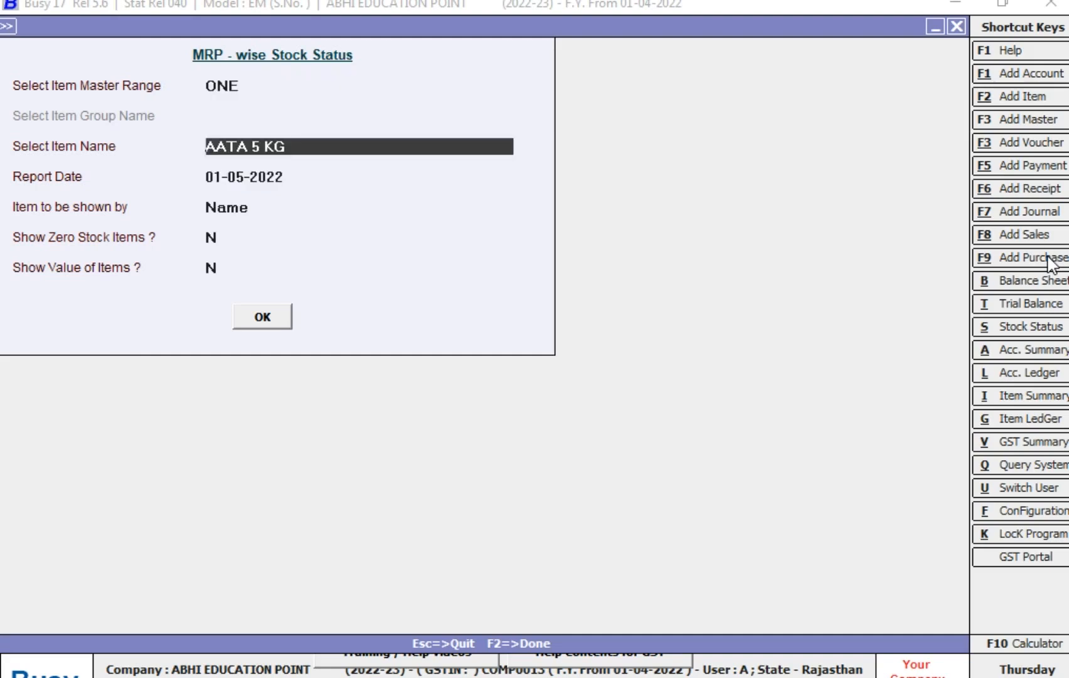
key(Return)
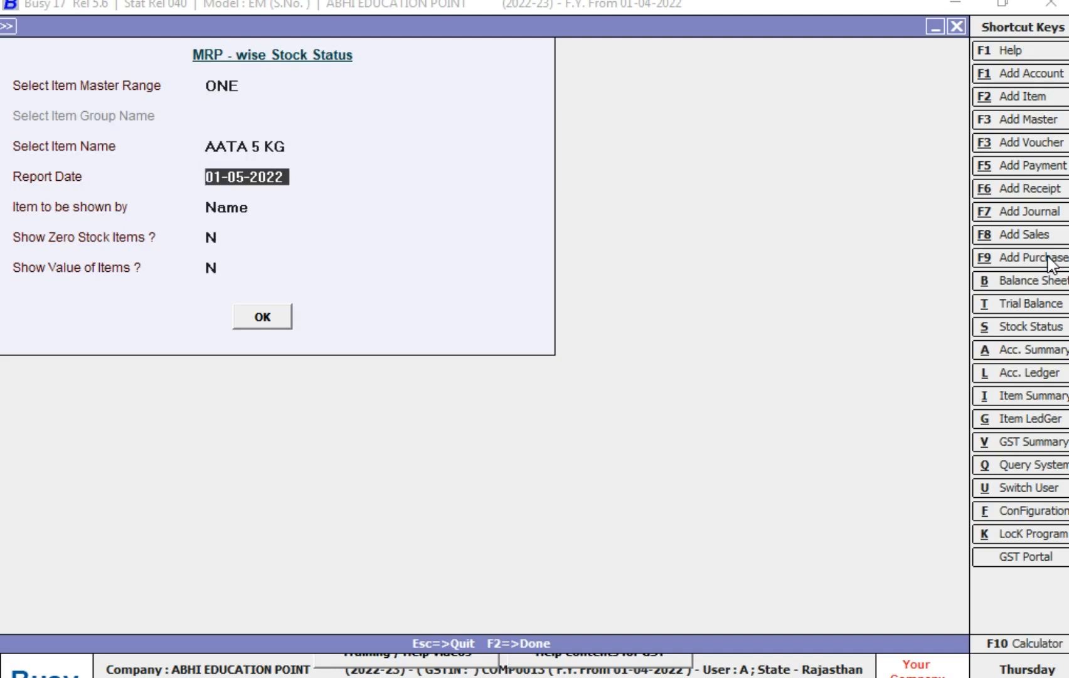
key(Return)
key(Return)
key(Return)
key(Return)
key(Return)
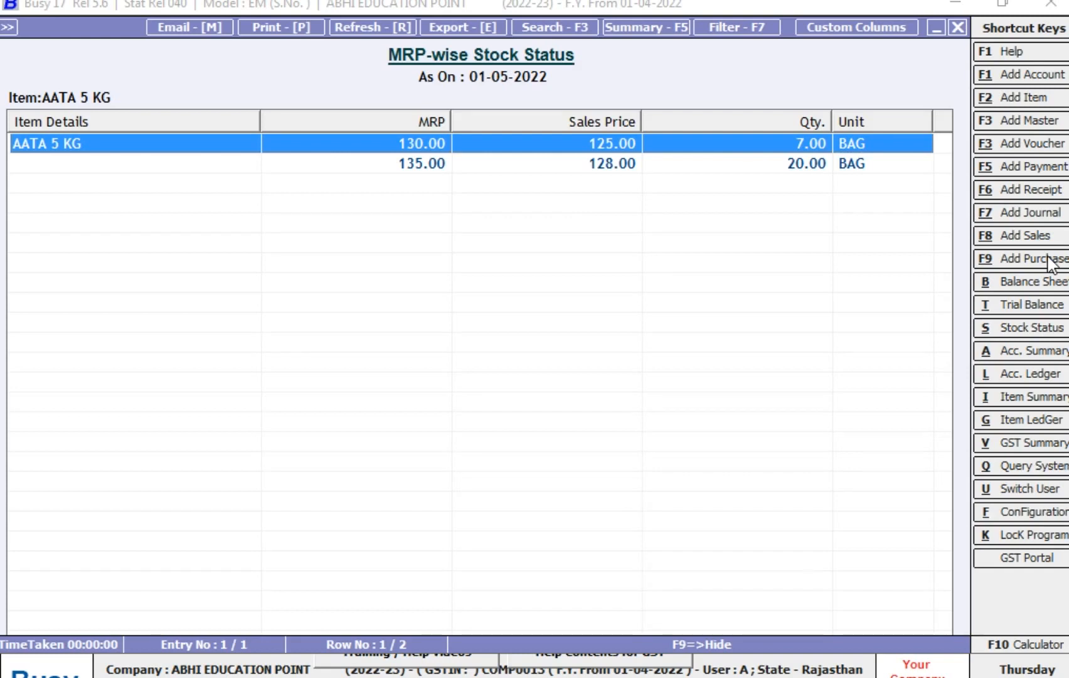
- Examine the purchase and sale entries in the stock ledger of AATA 5 KG at MRP 130.00, and return to the stock status
key(Down)
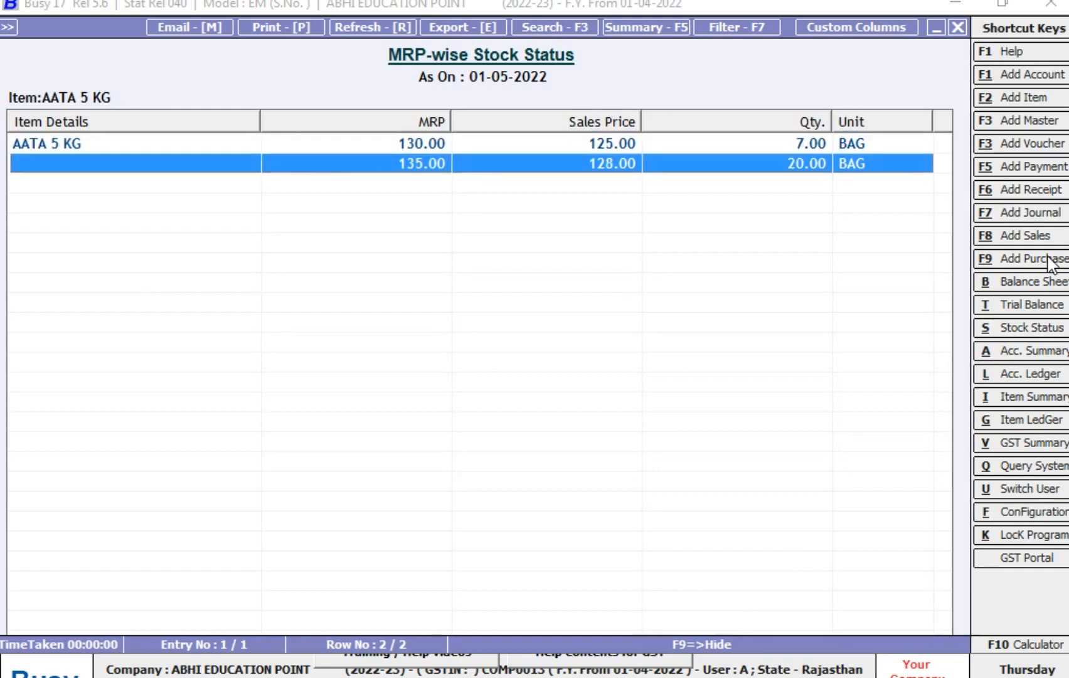
key(Up)
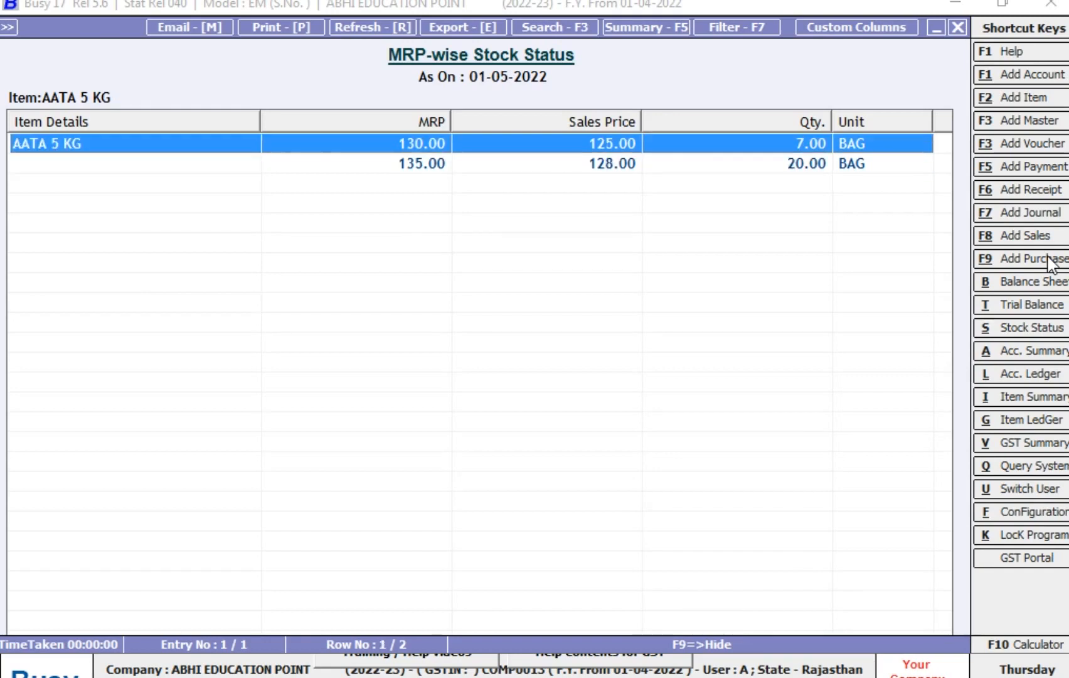
key(Return)
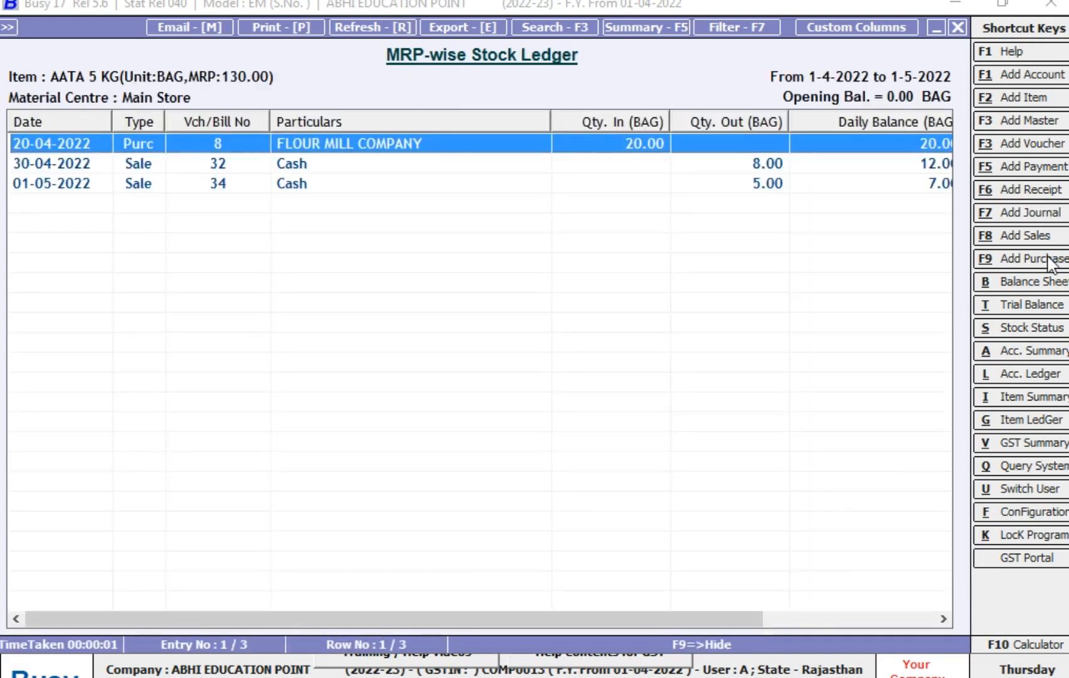
key(Down)
key(Down)
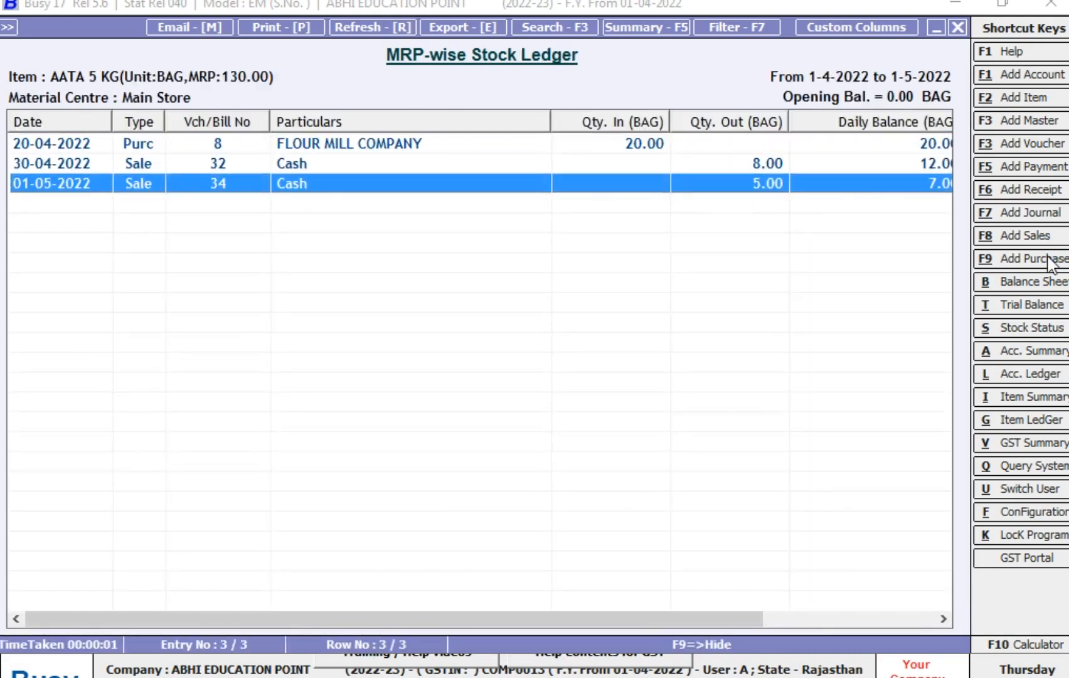
key(Escape)
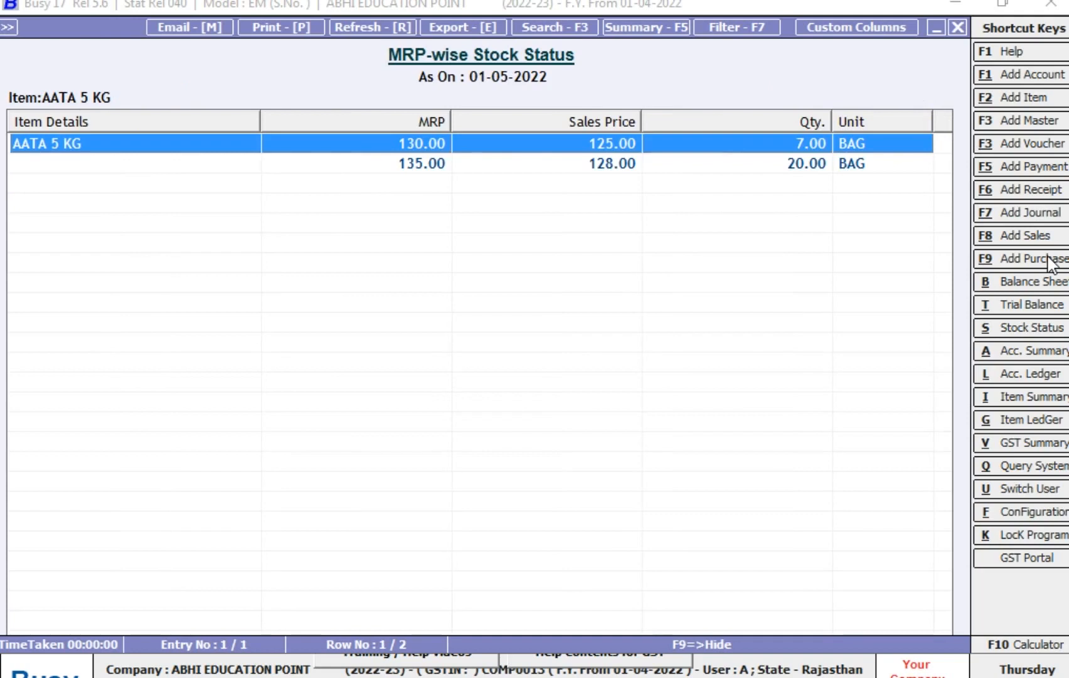
- Compare the MRP 130.00 and MRP 135.00 stock balances of AATA 5 KG, and close the report
key(Down)
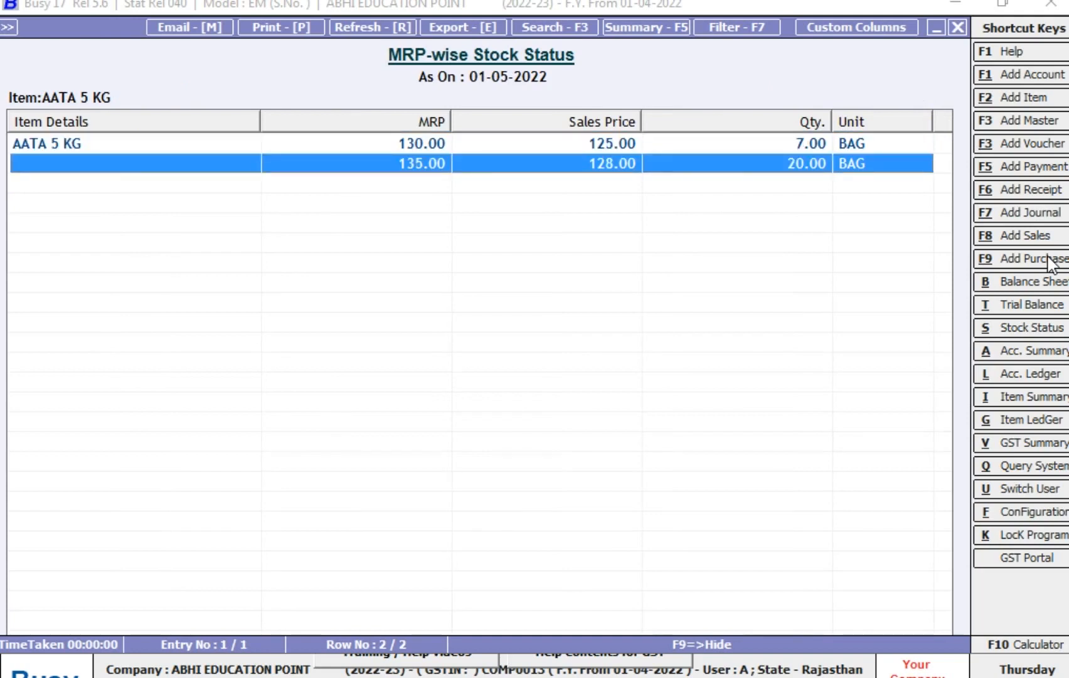
key(Up)
key(Down)
key(Escape)
key(Escape)
key(Escape)
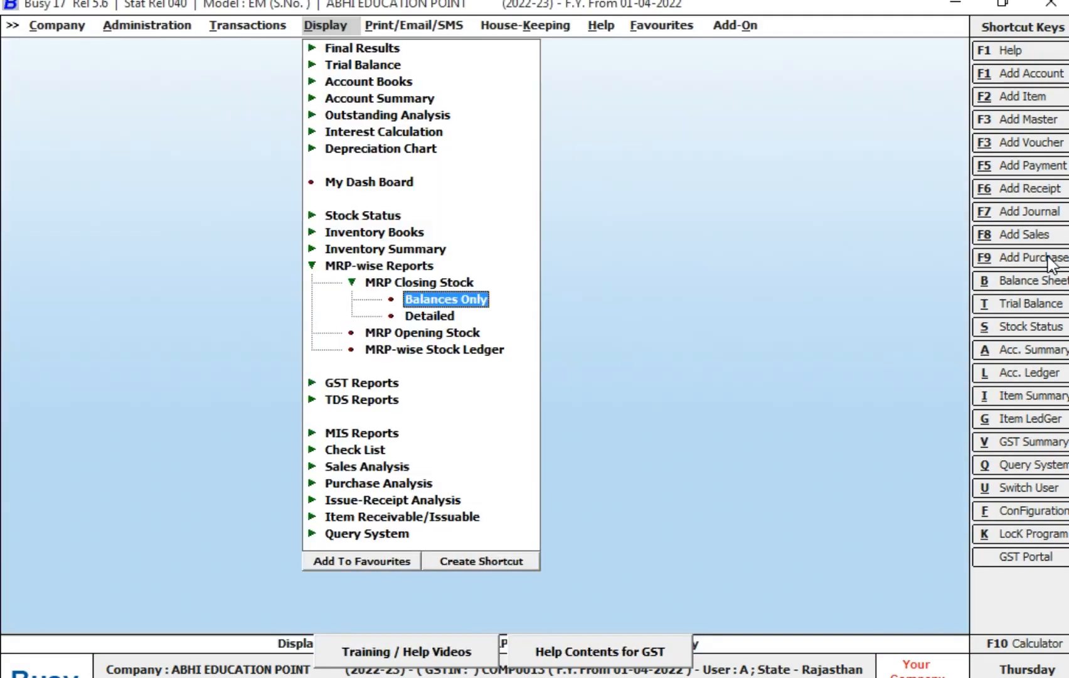